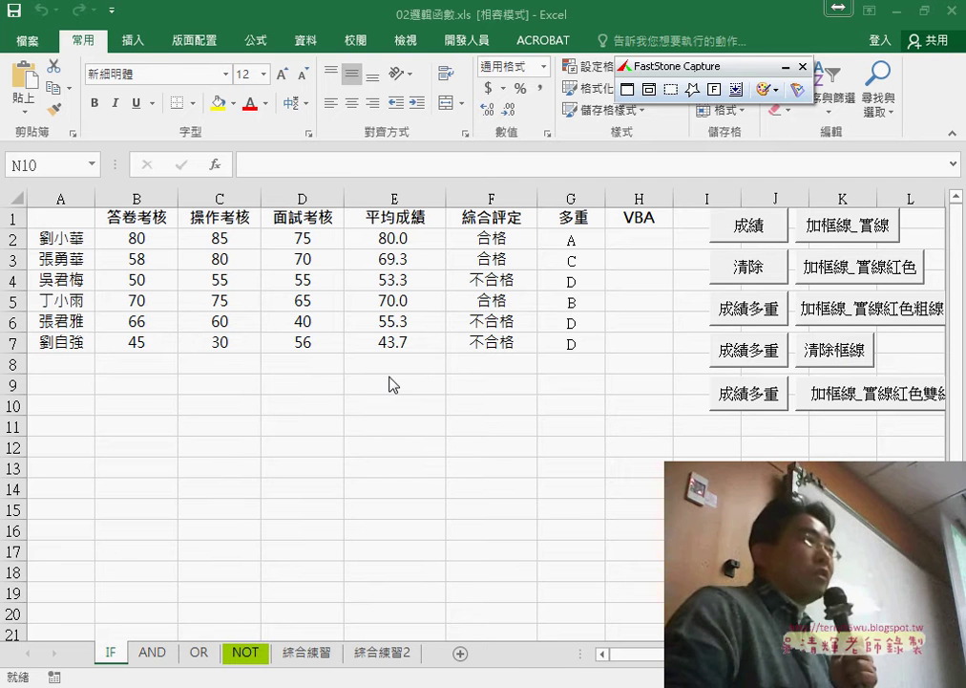
Drag-select cells A1 through G7 of the score table on the IF sheet.
drag(57, 218, 566, 341)
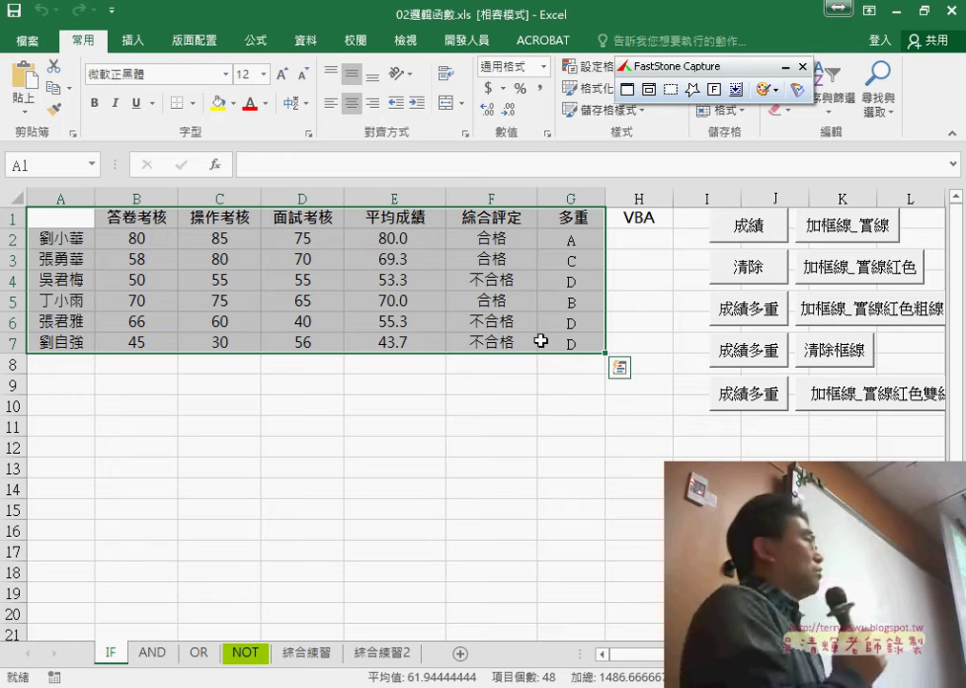
Apply solid, then red, then thick red borders to A1:G7 with the macro buttons, then clear them.
click(523, 406)
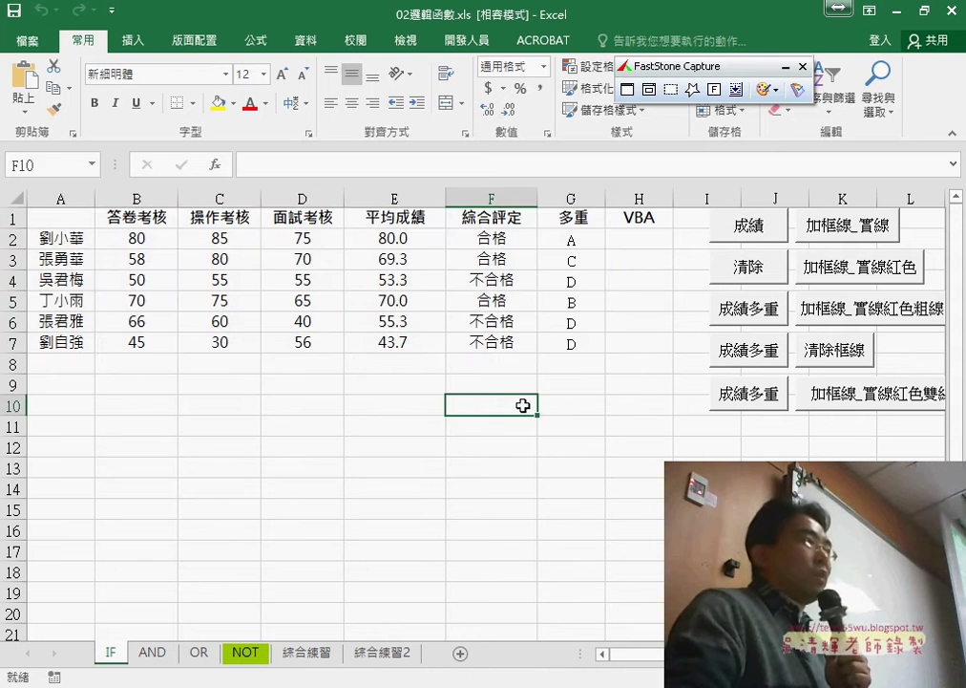
click(887, 227)
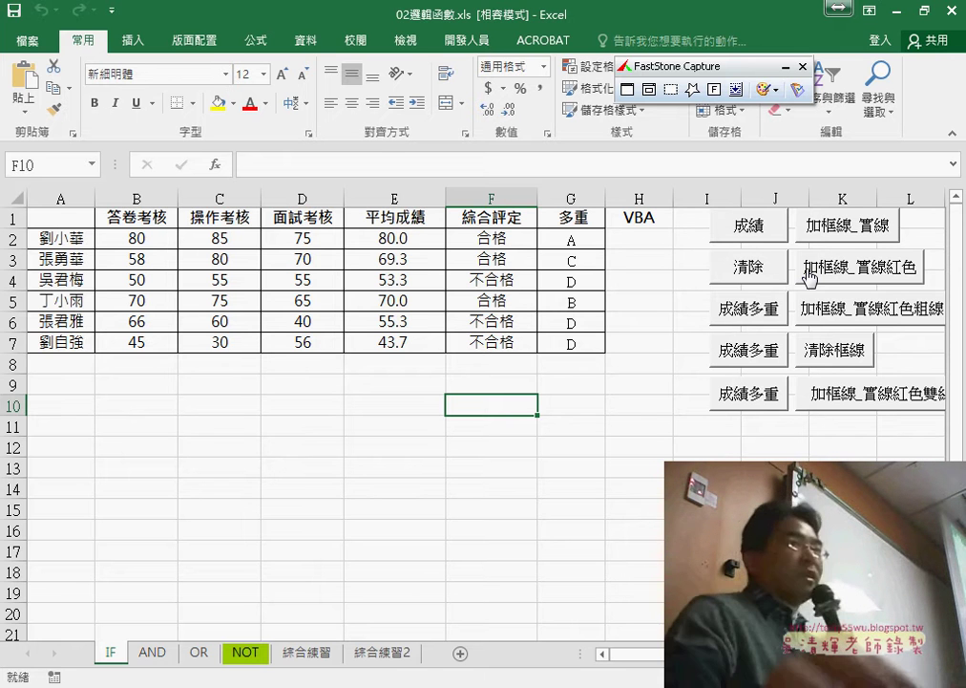
click(831, 279)
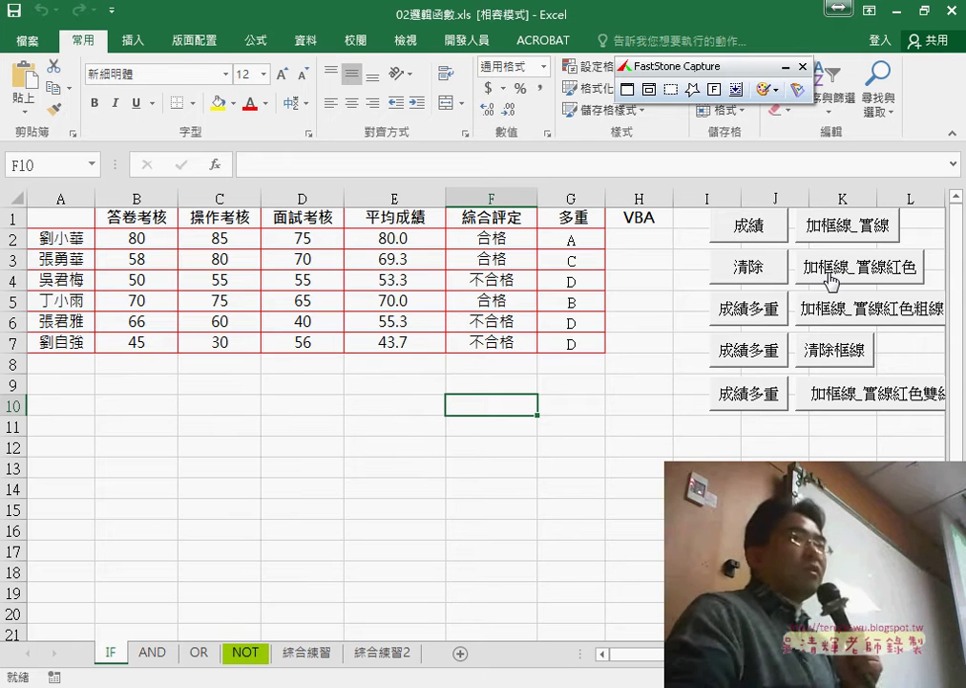
click(849, 315)
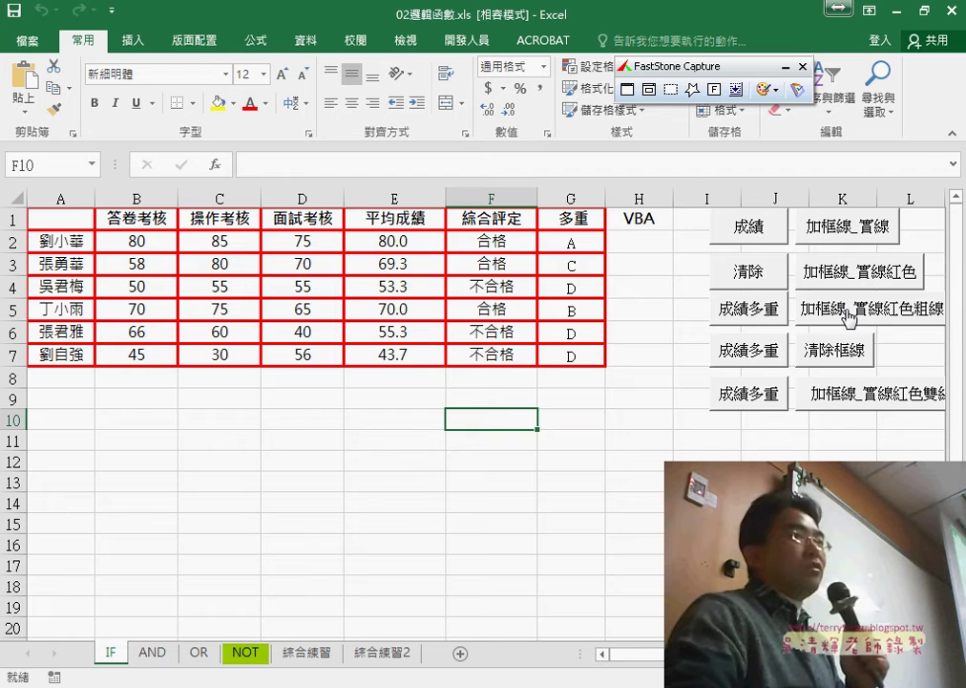
click(832, 360)
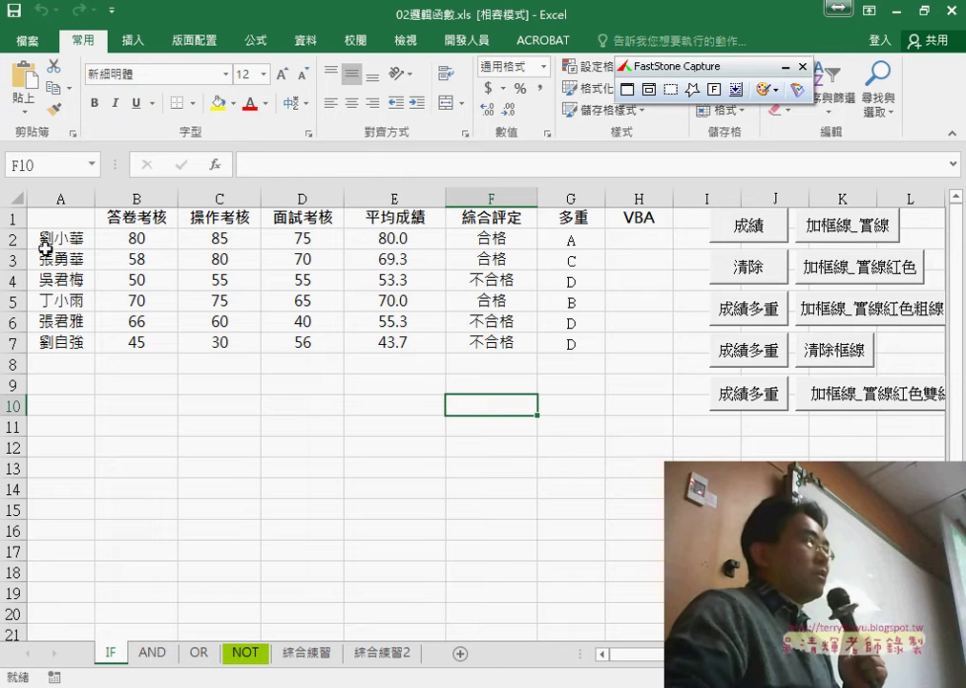
mouse_move(45, 247)
mouse_down()
mouse_move(645, 239)
mouse_move(571, 239)
mouse_up()
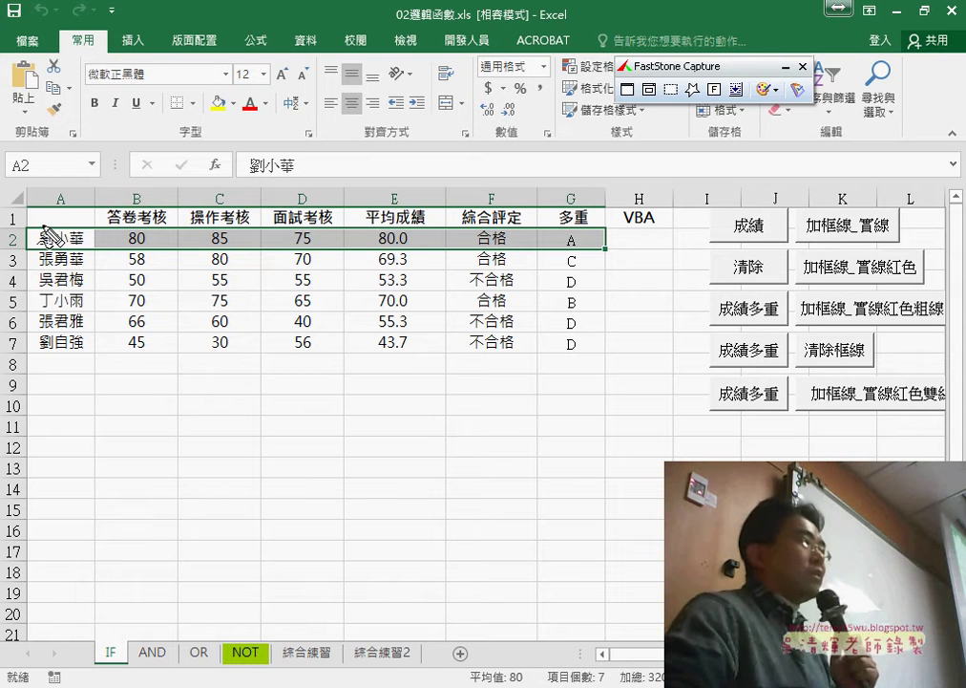
mouse_move(44, 228)
mouse_down()
mouse_move(191, 216)
mouse_move(449, 233)
mouse_up()
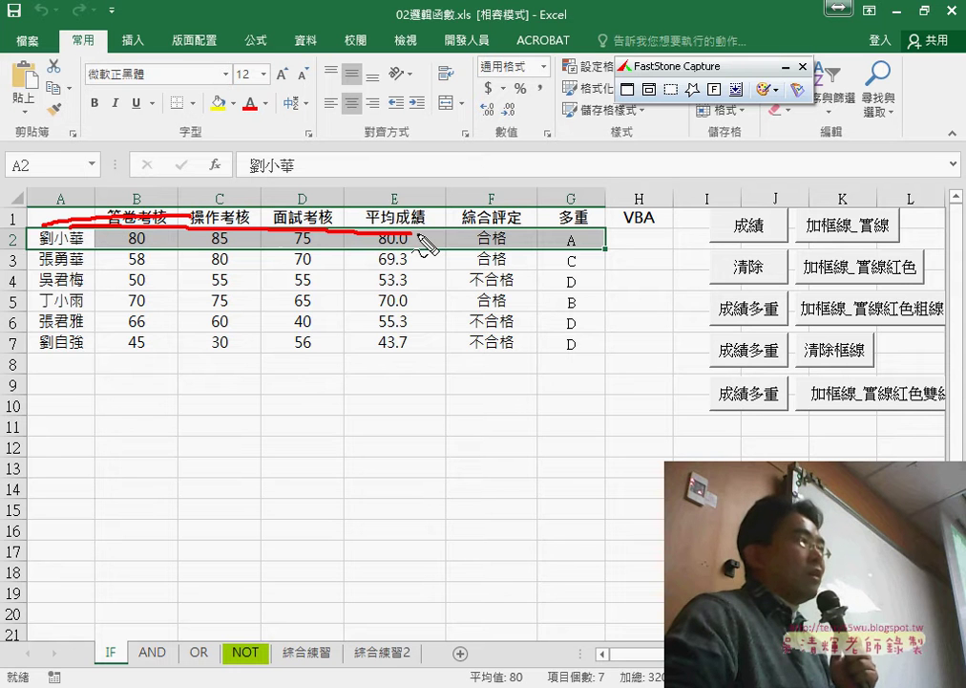
drag(90, 188, 107, 382)
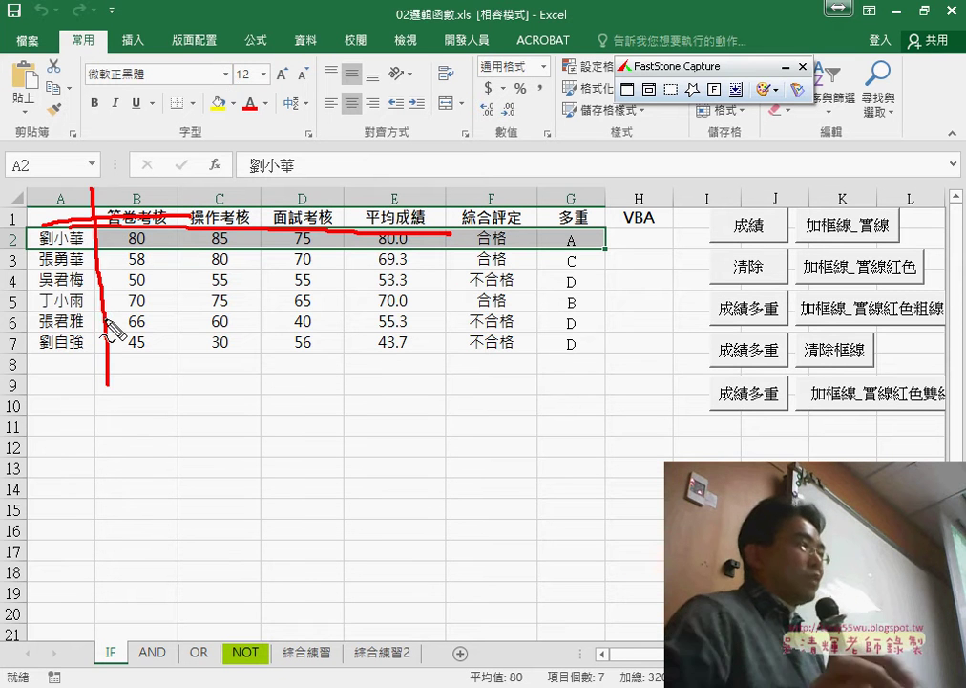
key(Escape)
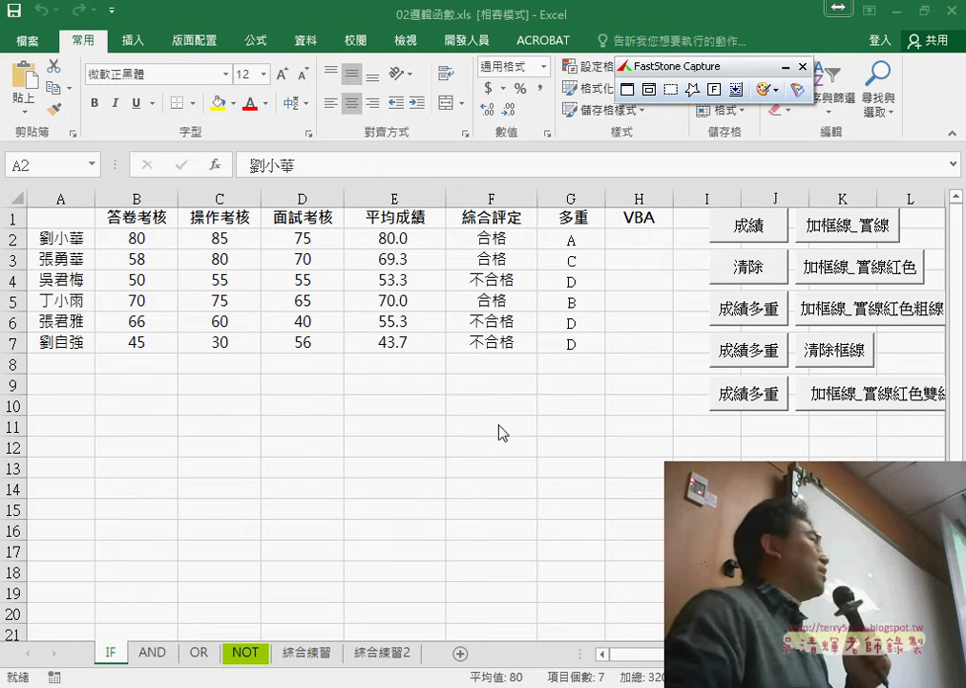
key(ctrl+shift+Right)
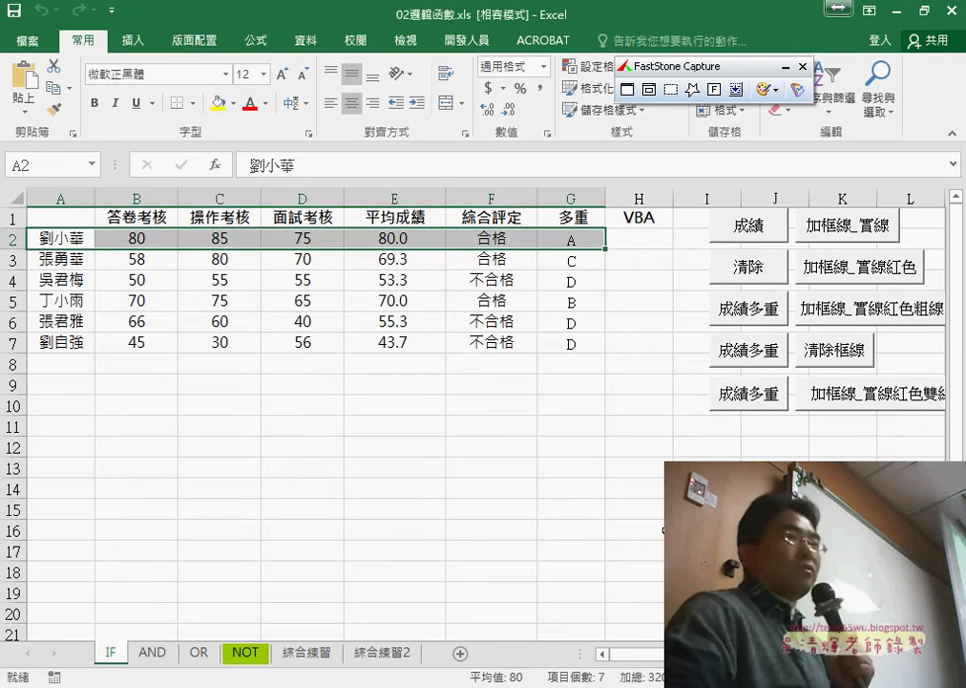
click(877, 402)
click(635, 507)
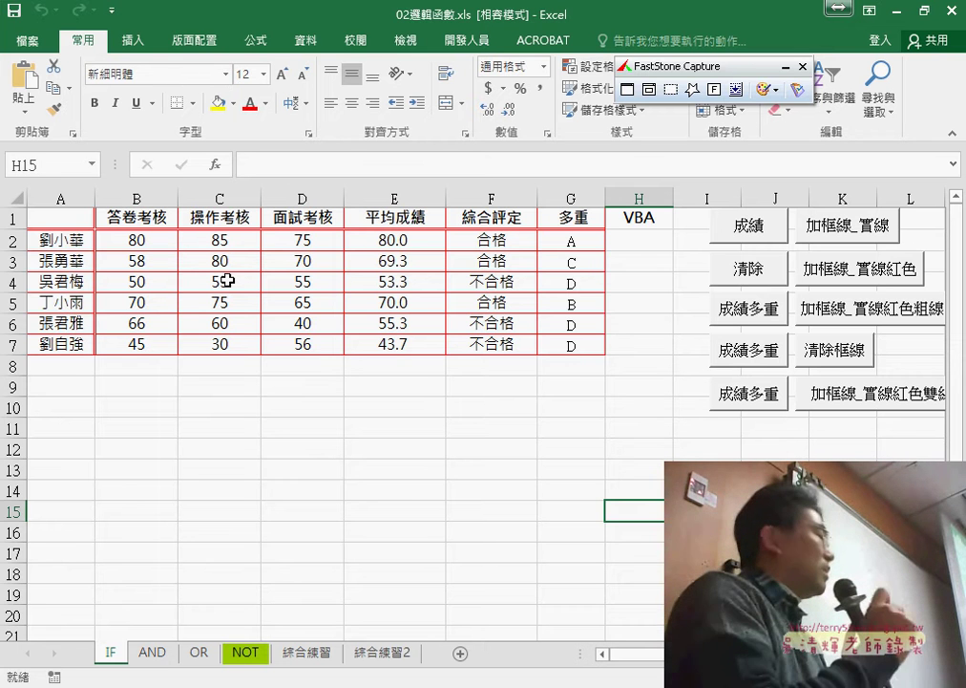
Open the 加框線_實線 macro's code in the VBA editor through its assigned macro.
right_click(827, 227)
click(860, 382)
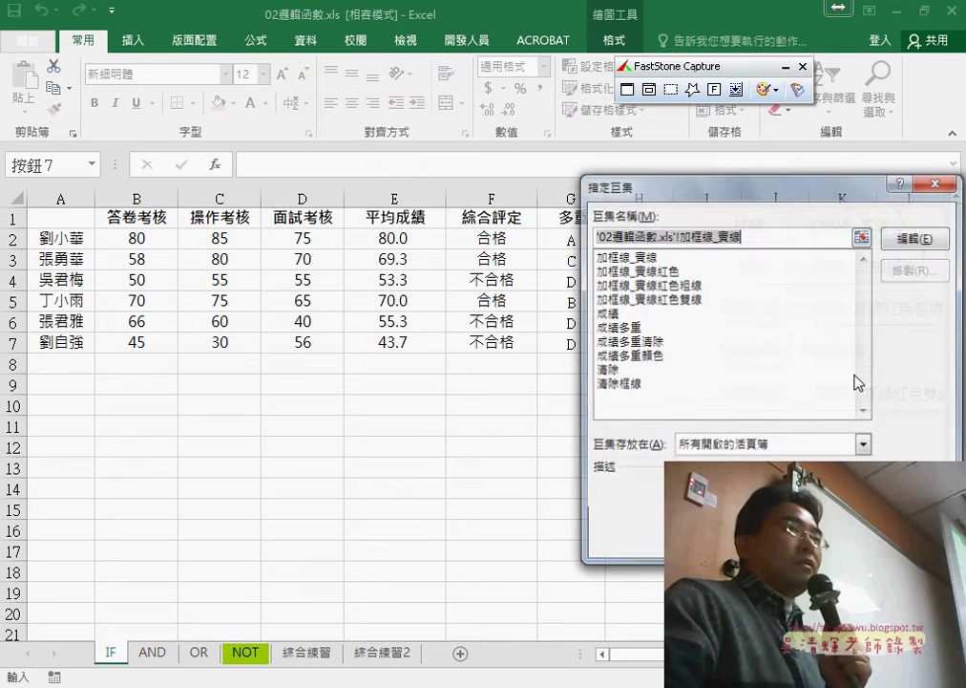
click(859, 242)
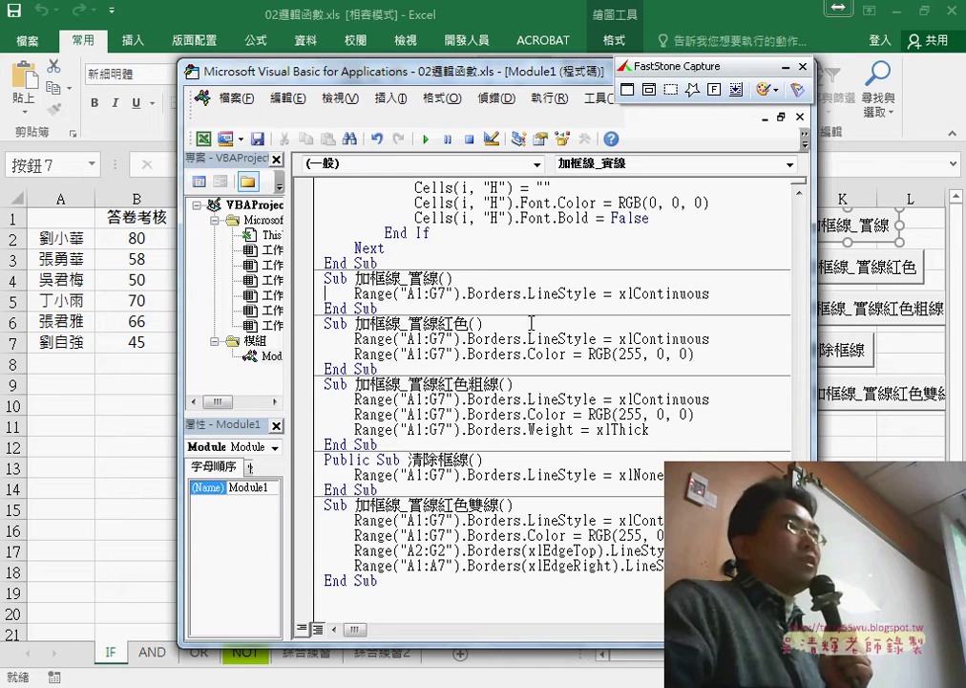
drag(412, 83, 321, 296)
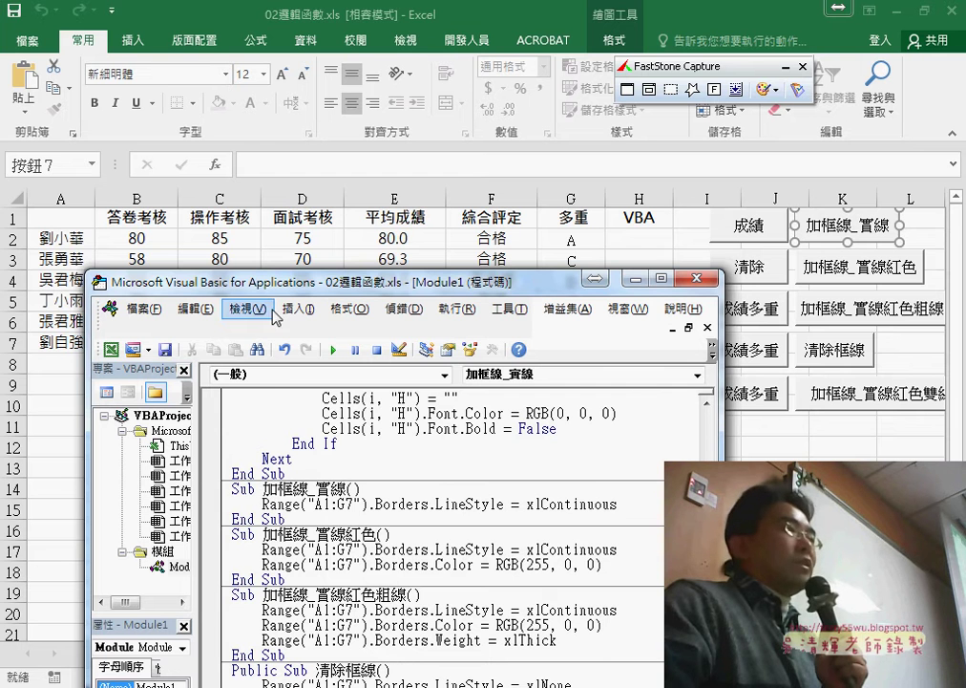
Select the .Borders.LineStyle = xlContinuous part of the Range("A1:G7") line.
click(298, 309)
key(Escape)
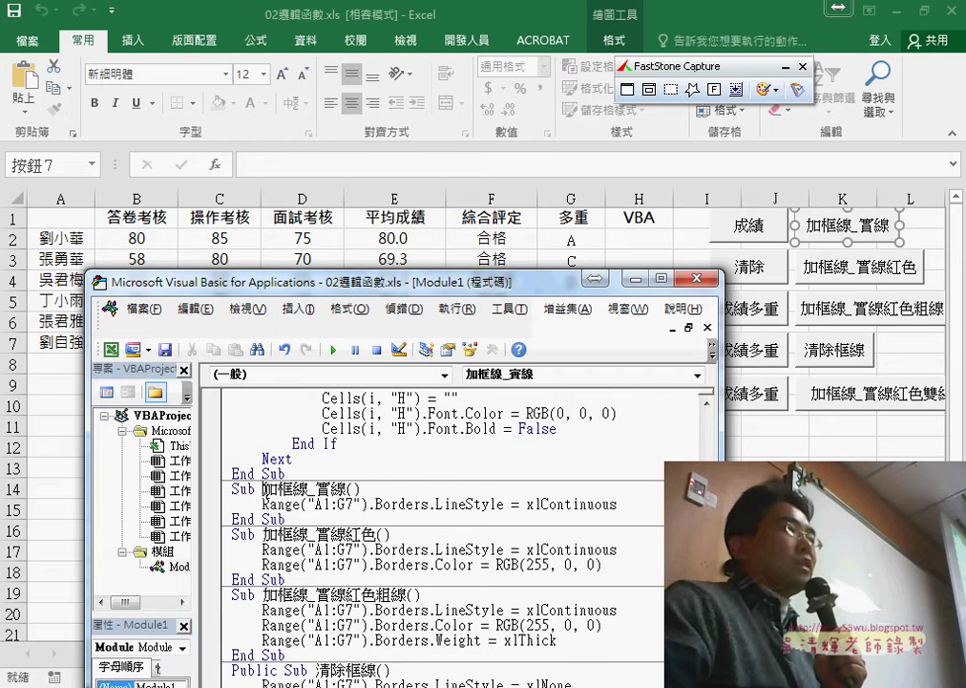
drag(263, 488, 315, 488)
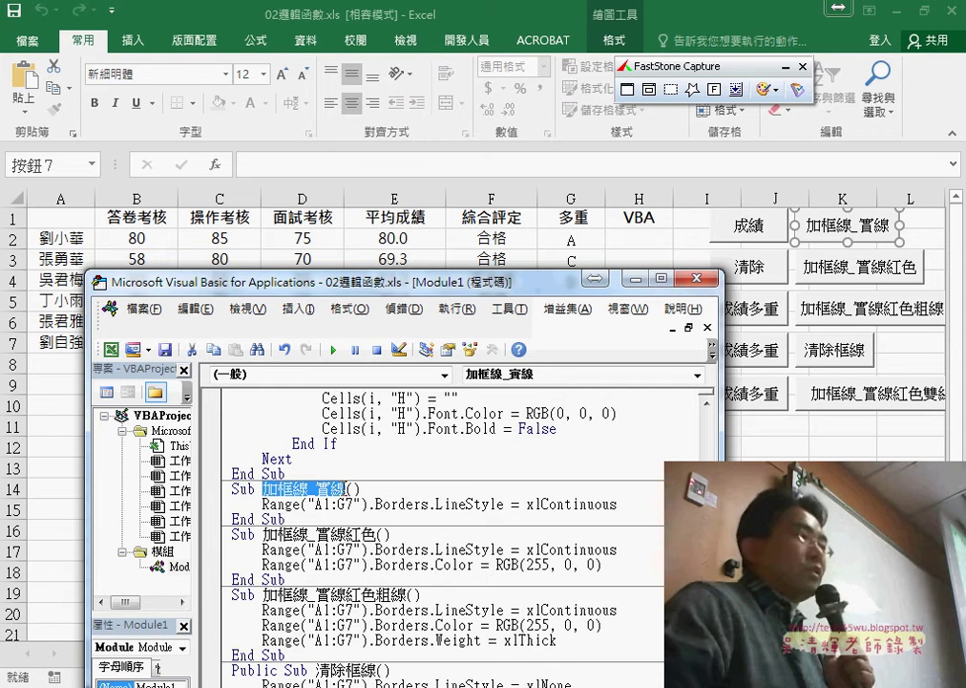
drag(262, 504, 346, 503)
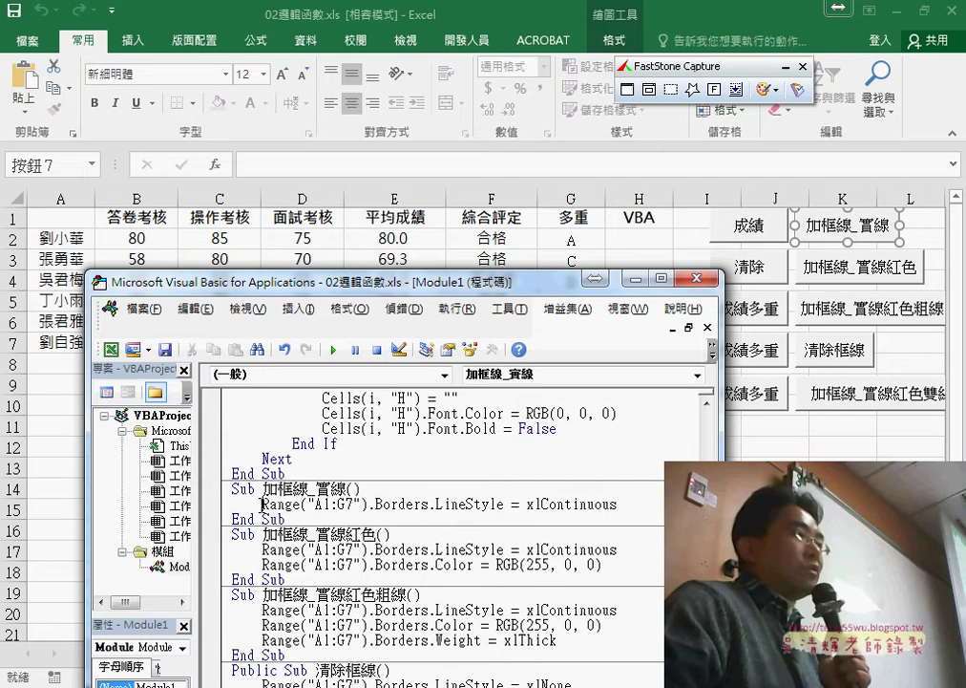
click(381, 505)
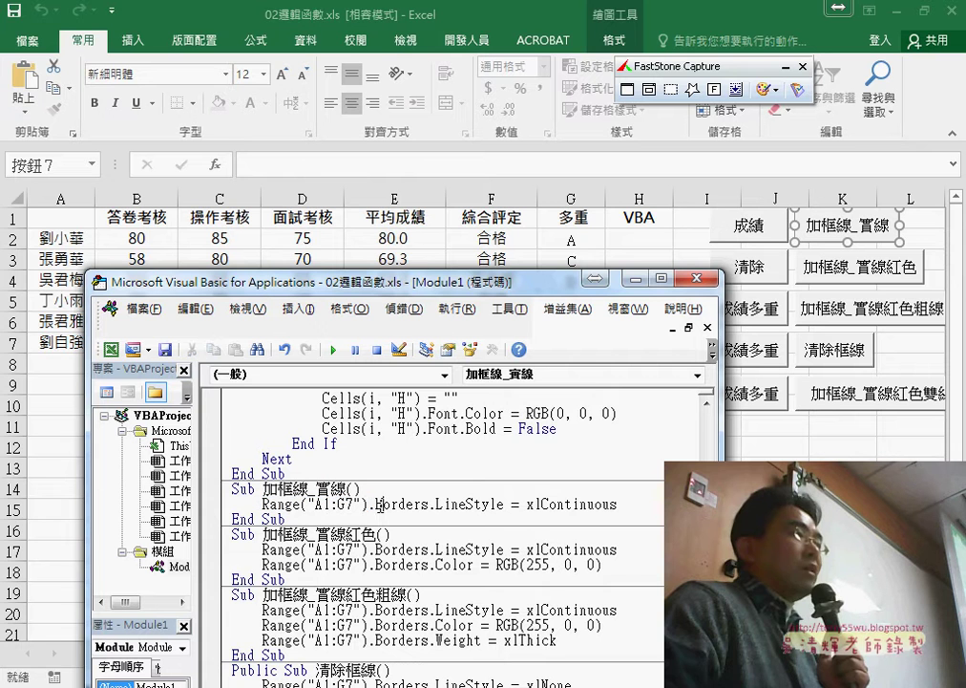
drag(371, 504, 655, 511)
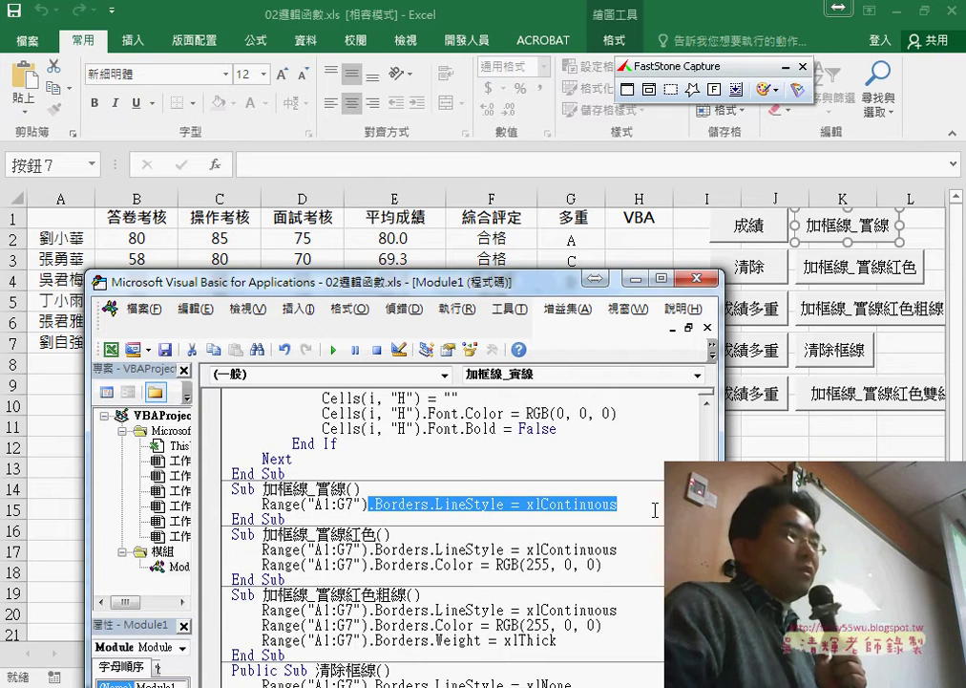
Rebuild the line as Range("A1:G7").Borders.LineStyle= with IntelliSense and look up LineStyle help.
text(.)
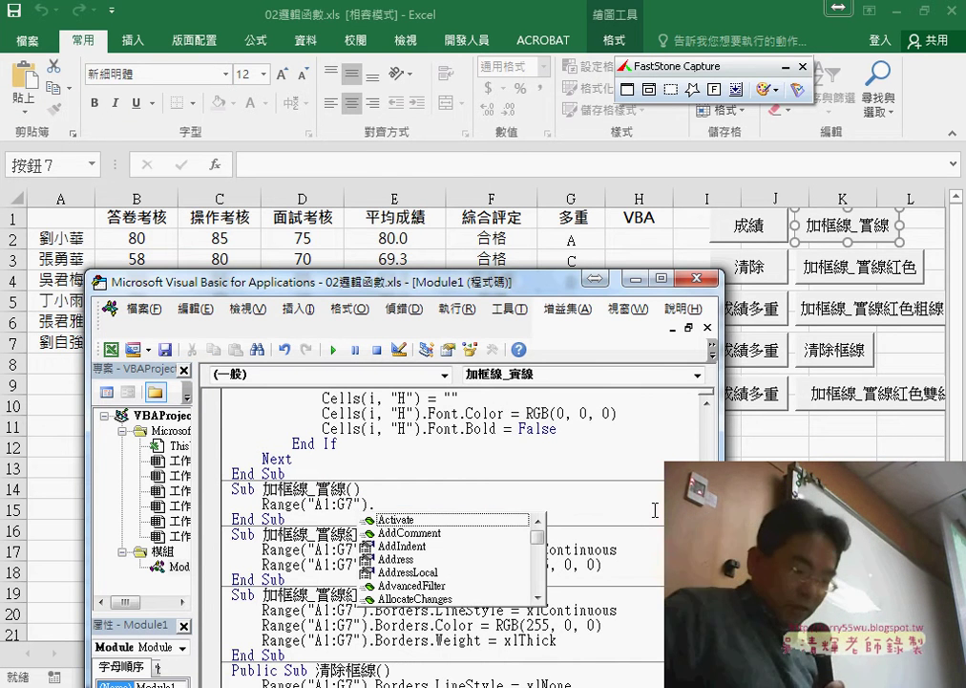
text(B)
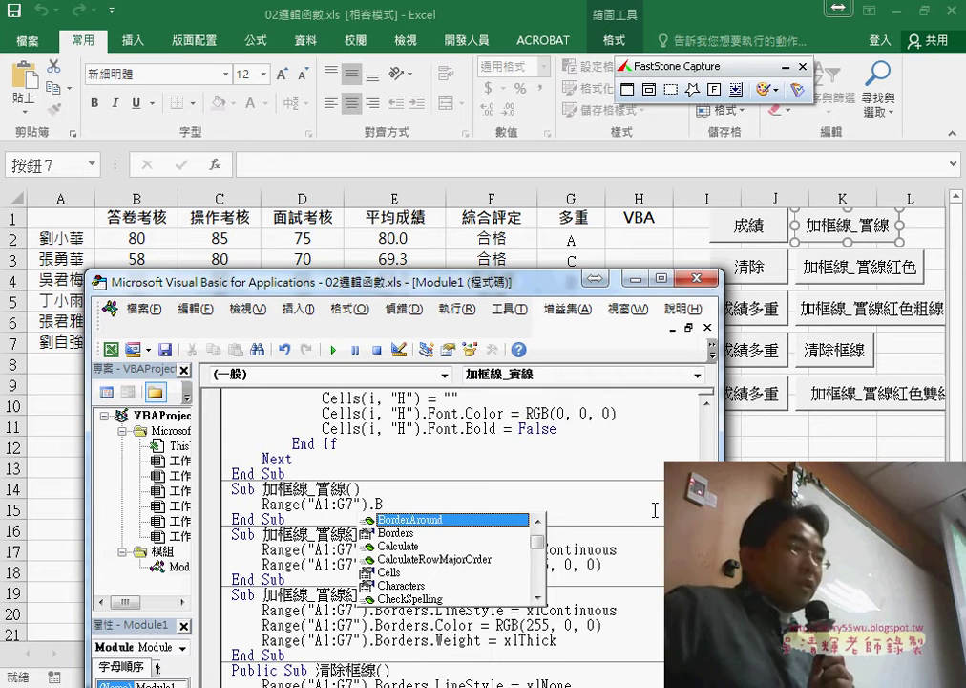
key(Down)
key(Tab)
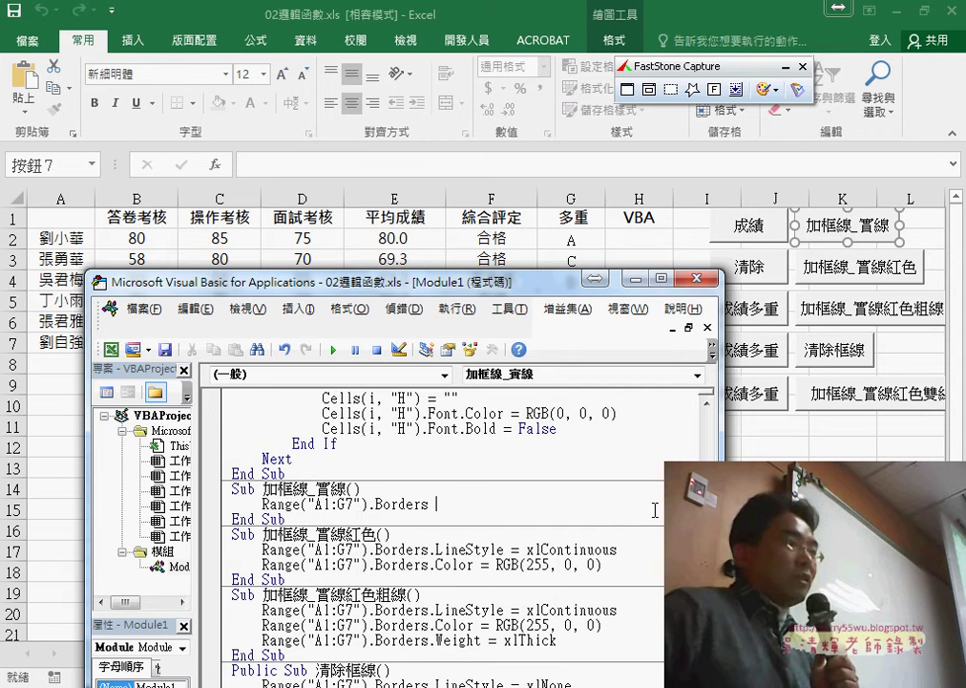
key(BackSpace)
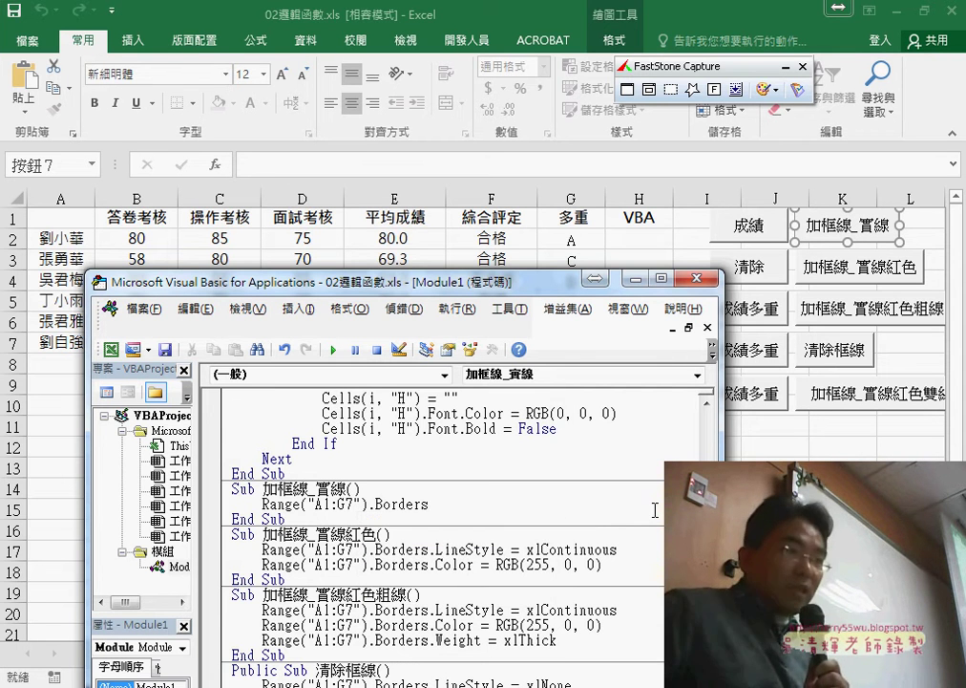
text(.)
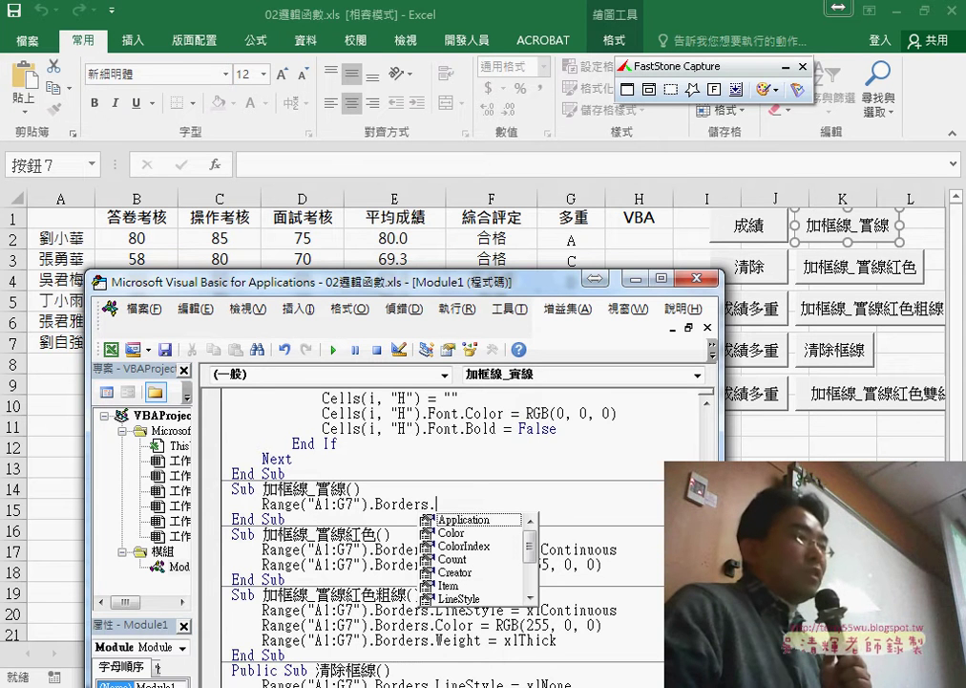
drag(530, 544, 532, 578)
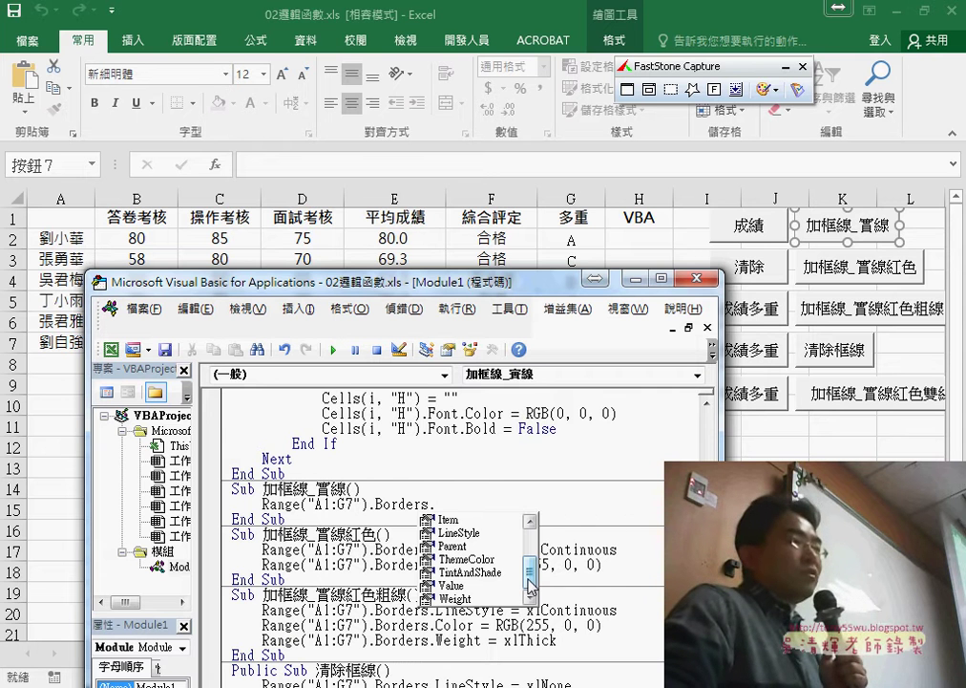
drag(532, 584, 534, 550)
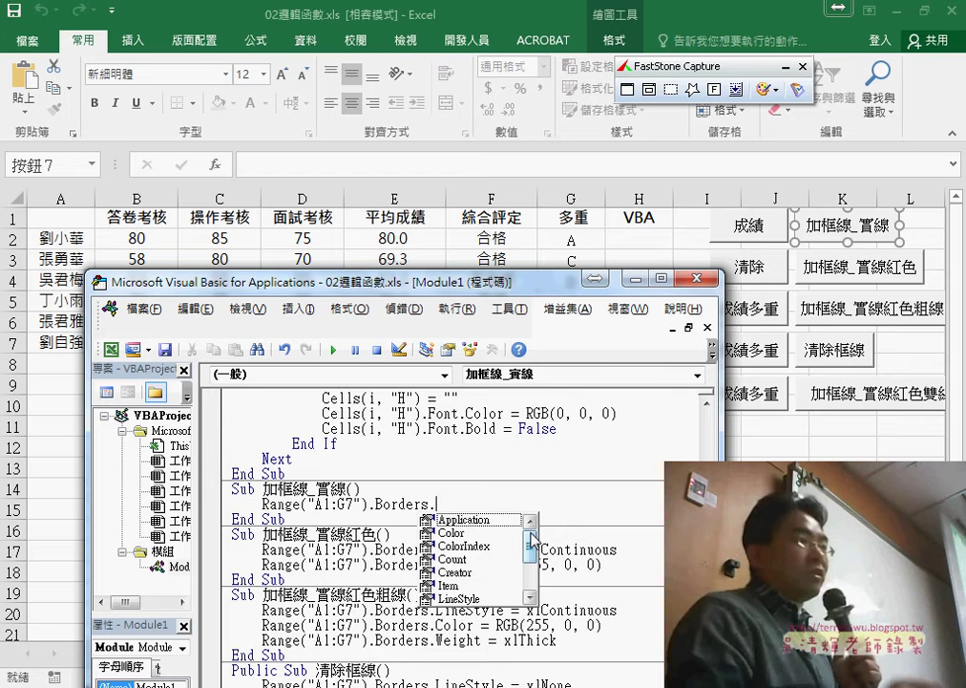
double_click(476, 598)
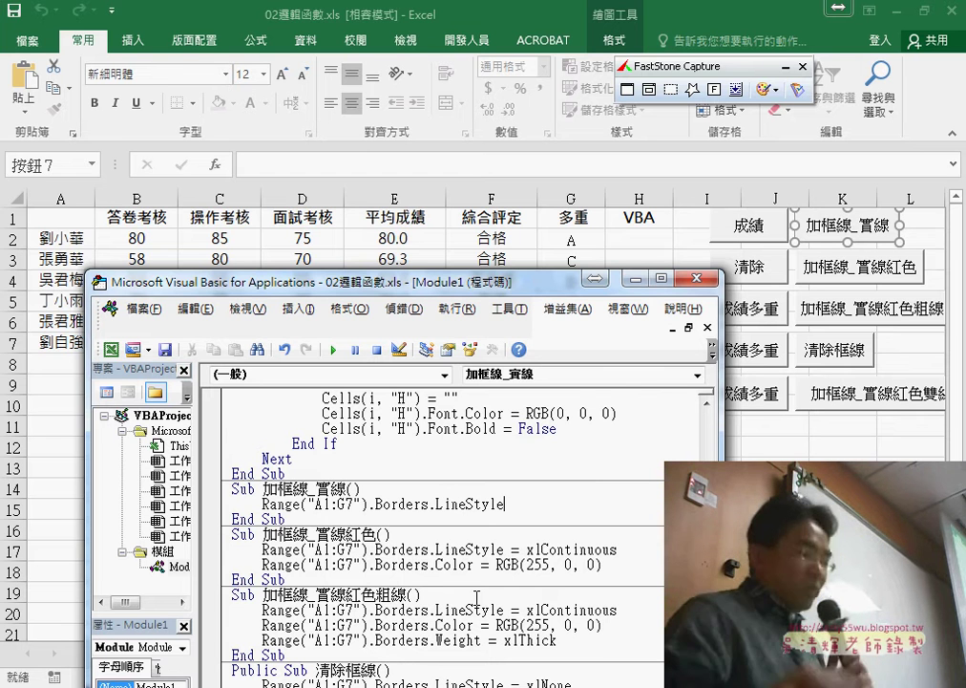
text(=)
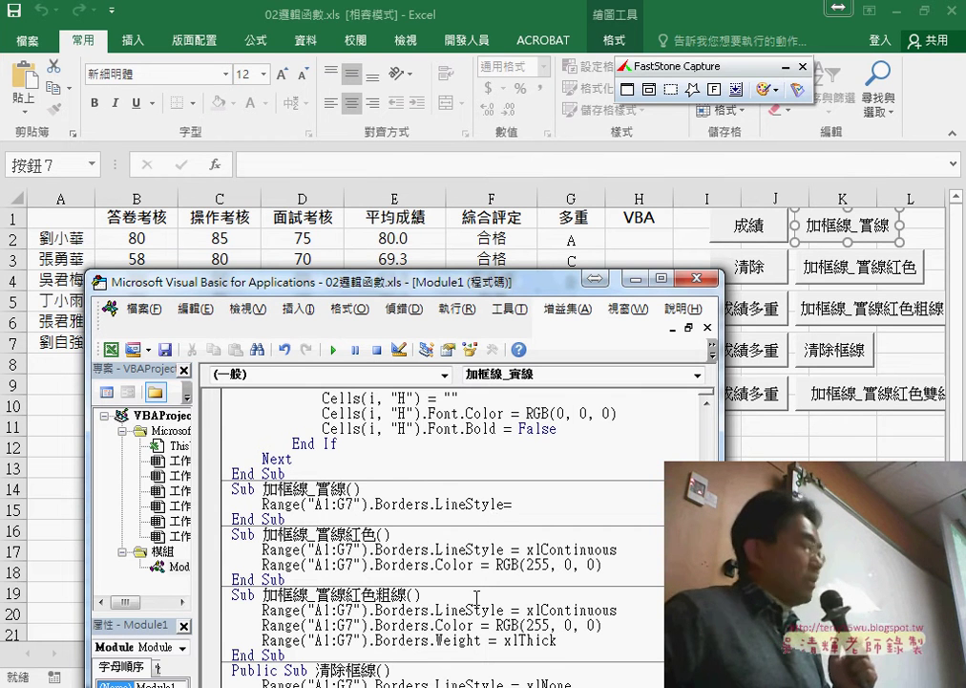
key(F1)
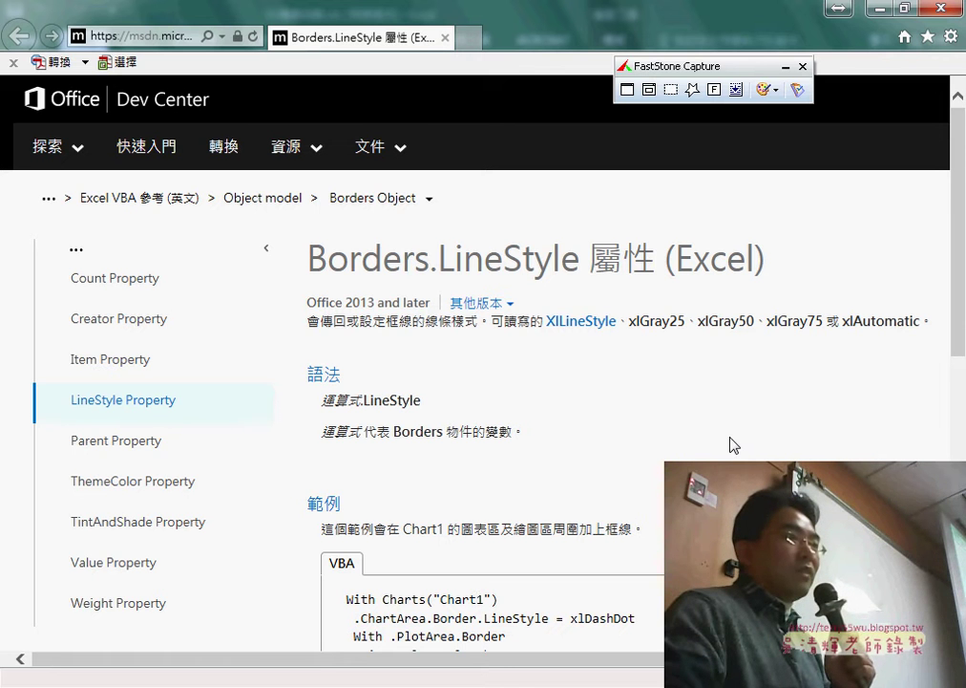
Read through the Borders.LineStyle help page and its Chart1 example.
scroll(733, 445, down, 3)
scroll(733, 445, down, 3)
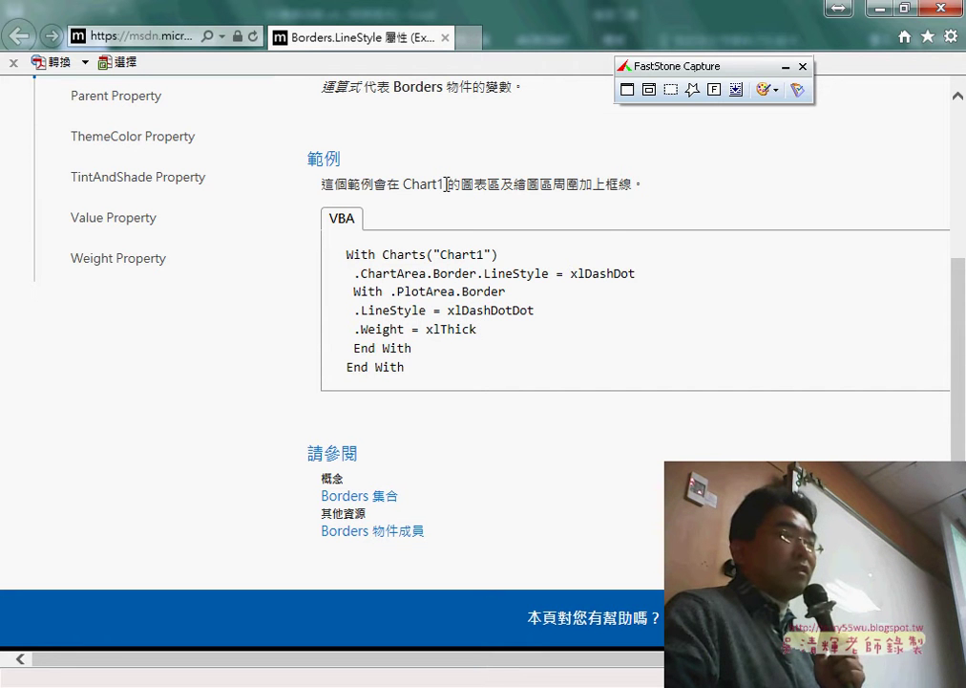
double_click(410, 183)
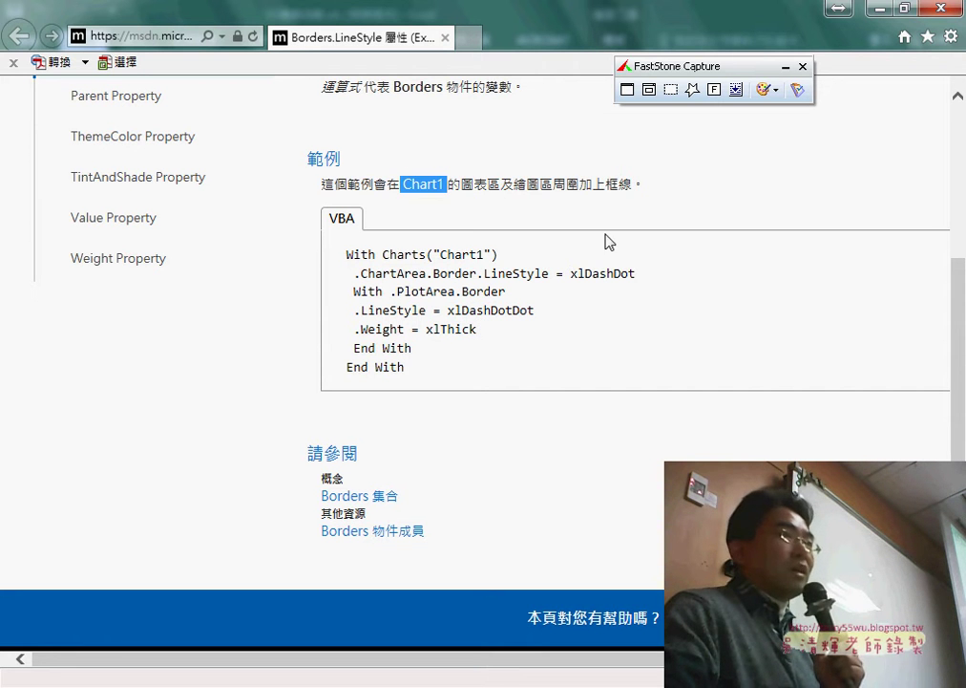
scroll(612, 286, up, 2)
scroll(615, 325, up, 1)
scroll(615, 328, up, 2)
scroll(579, 346, up, 1)
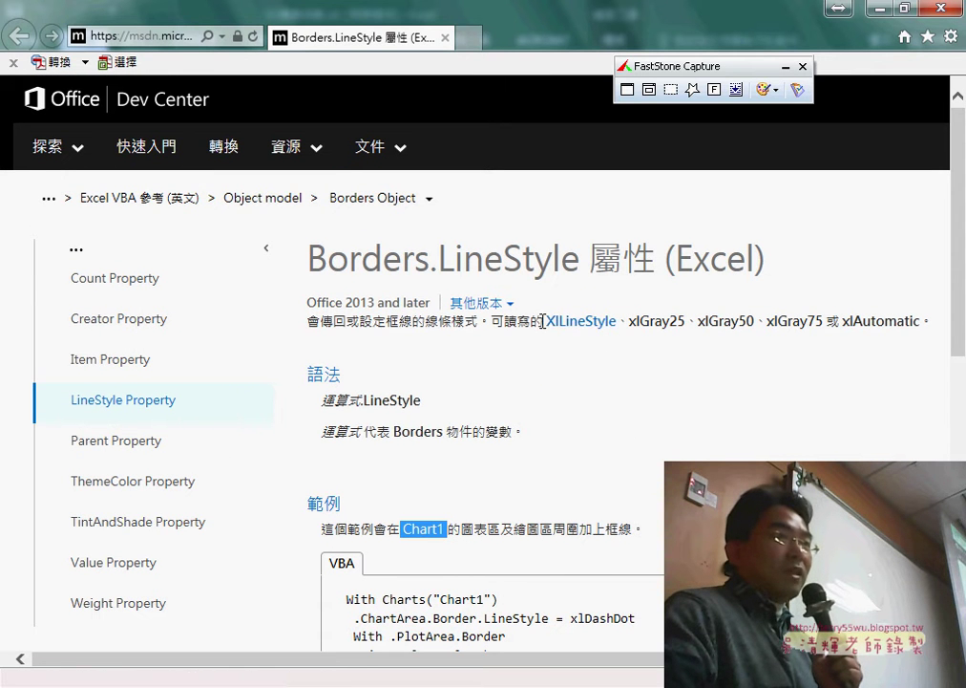
Review XlLineStyle constants such as xlContinuous, xlDash and xlDouble, then return to LineStyle.
click(586, 327)
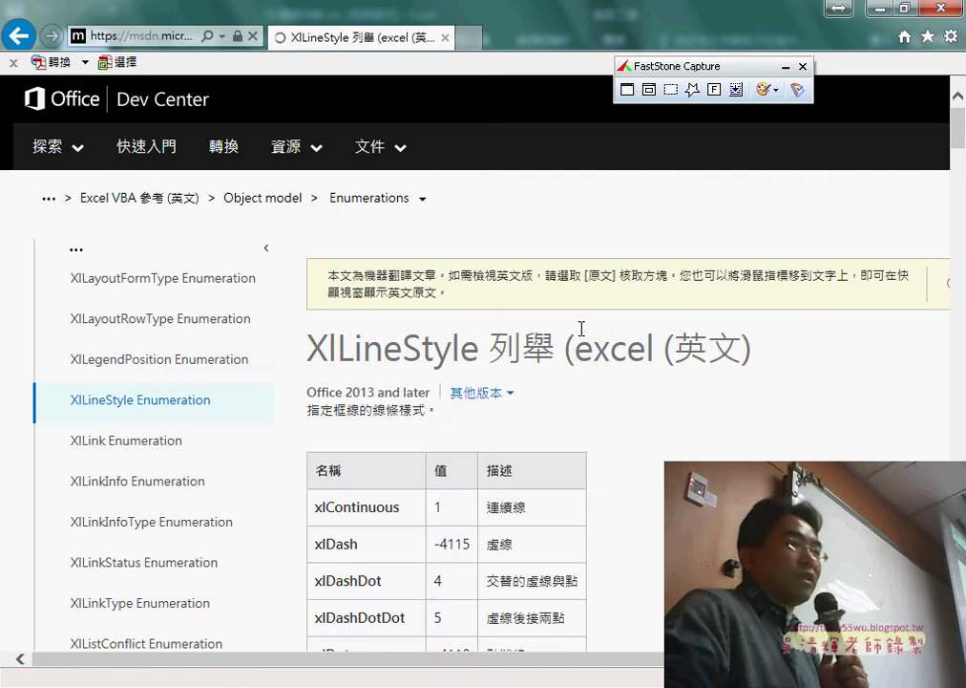
scroll(649, 453, down, 3)
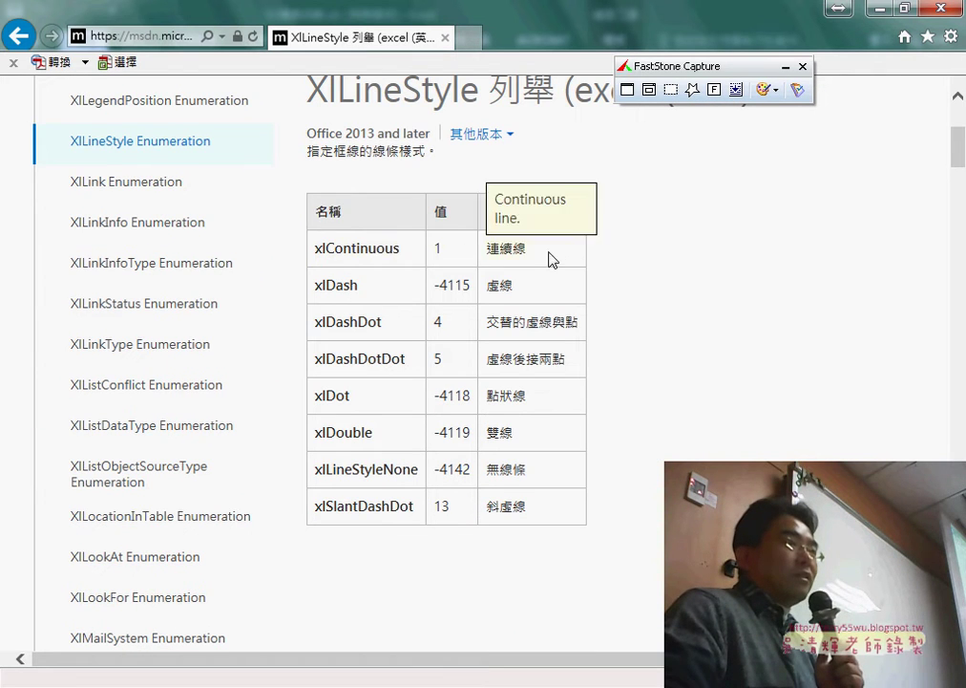
double_click(516, 250)
drag(406, 264, 332, 253)
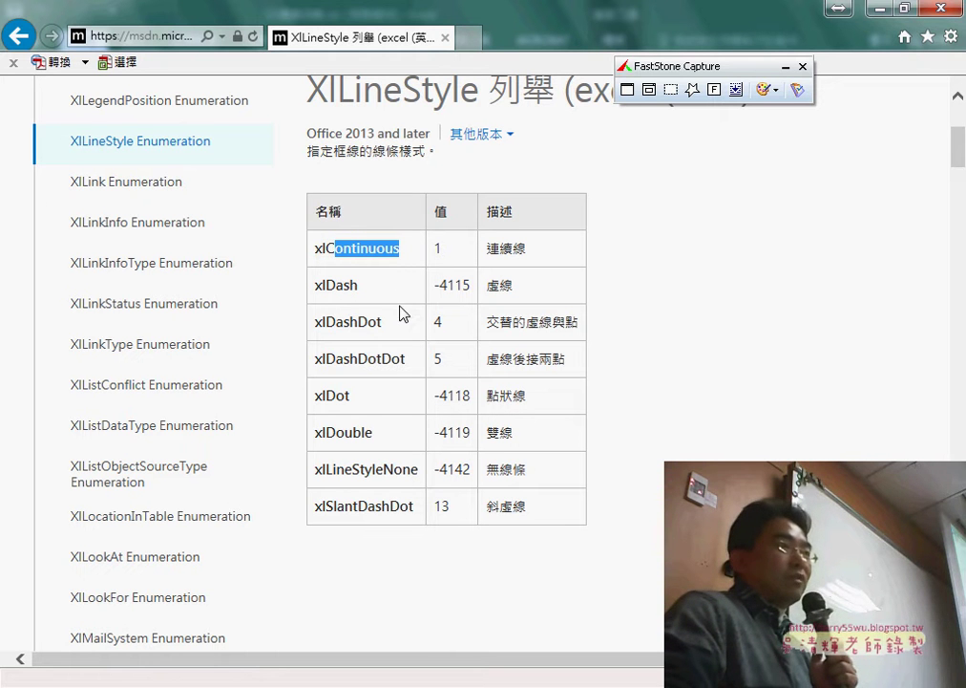
double_click(333, 287)
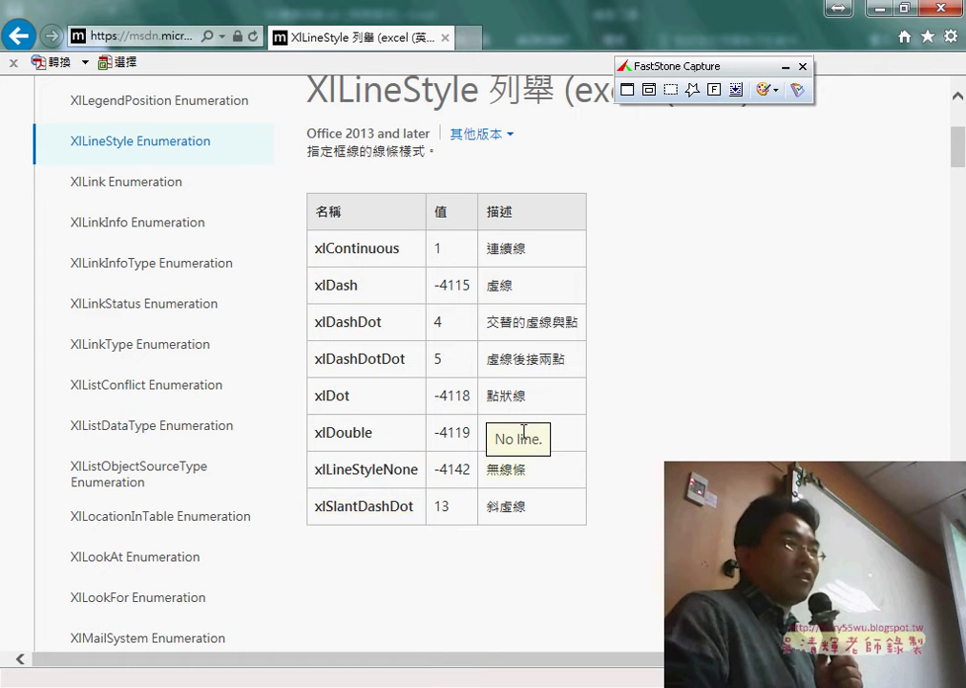
drag(531, 511, 484, 441)
click(600, 429)
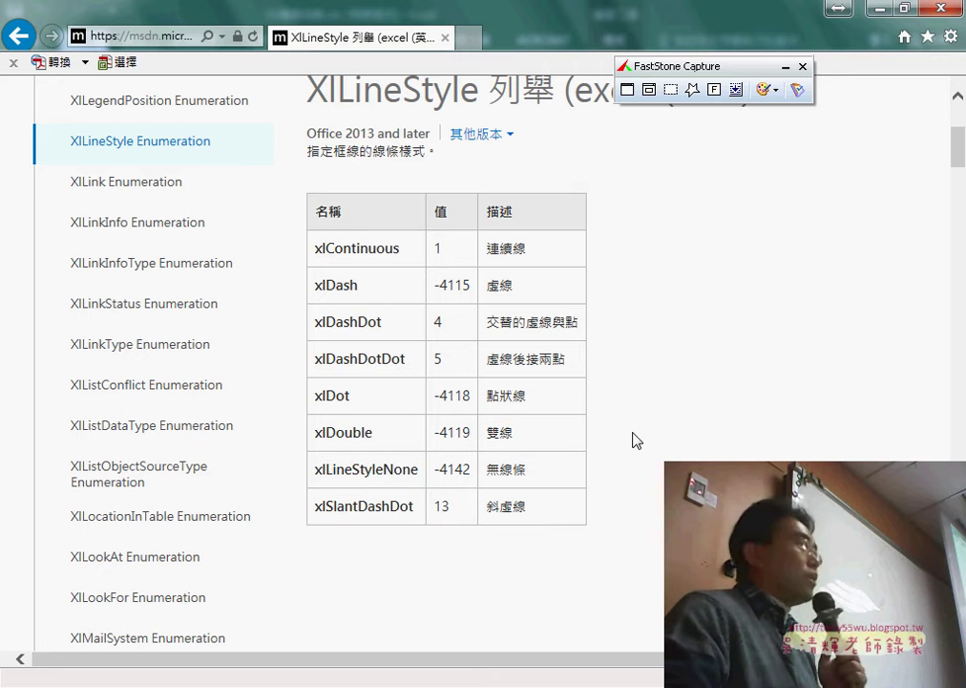
drag(372, 430, 325, 432)
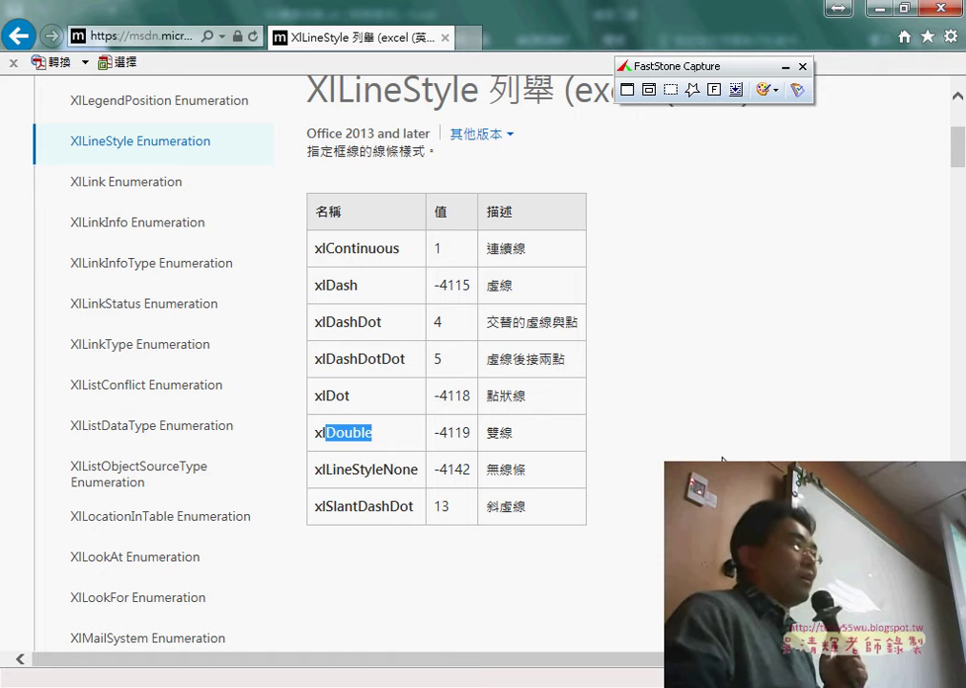
click(18, 37)
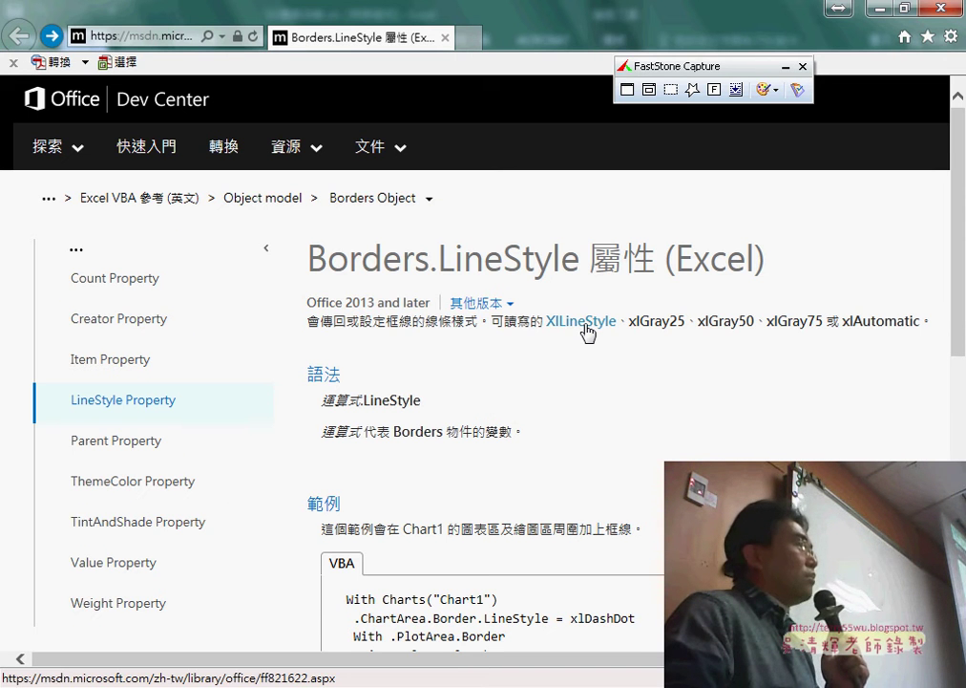
Select the xlContinuous constant on the XlLineStyle enumeration page.
click(585, 325)
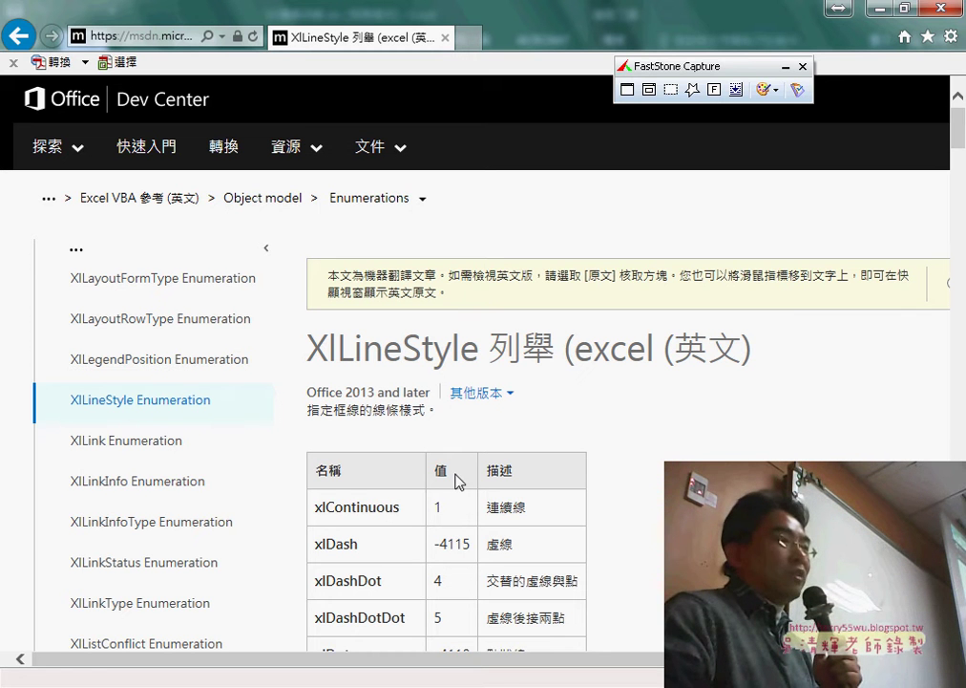
double_click(391, 520)
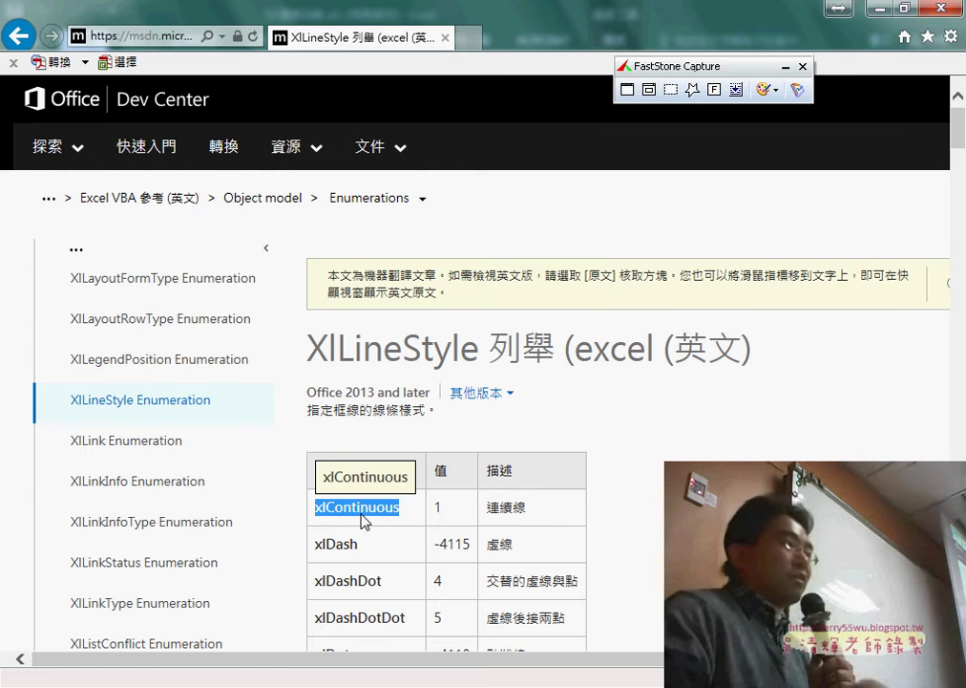
click(442, 507)
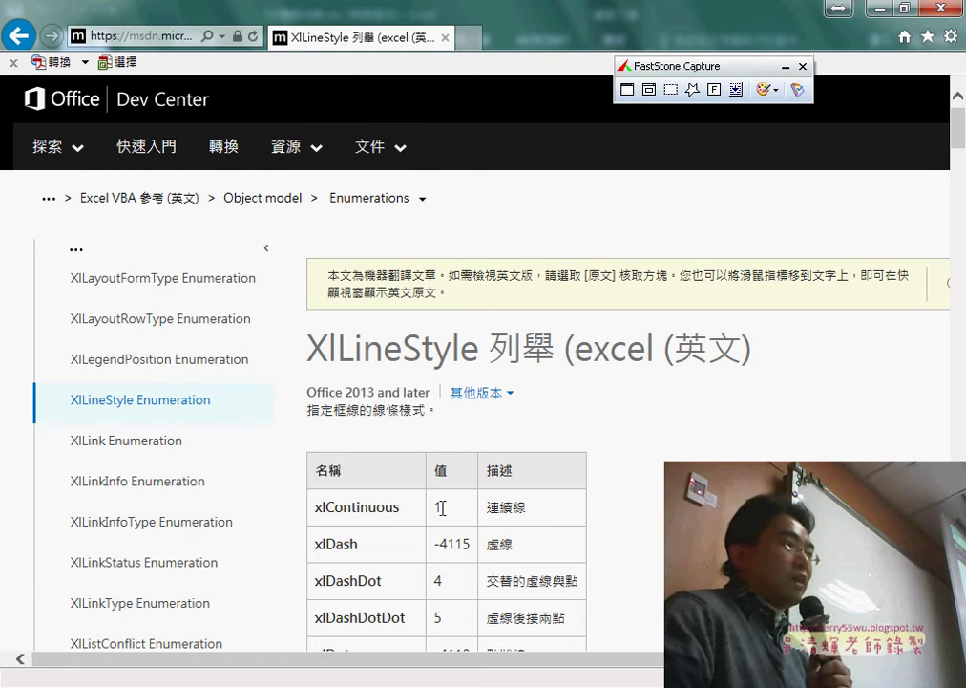
mouse_move(343, 476)
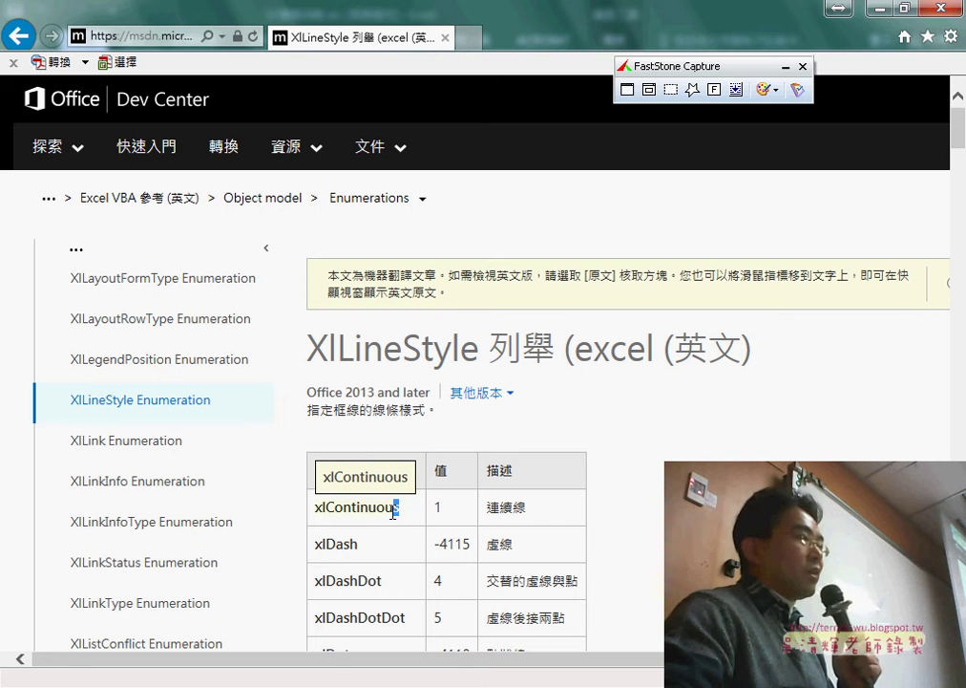
drag(399, 509, 316, 520)
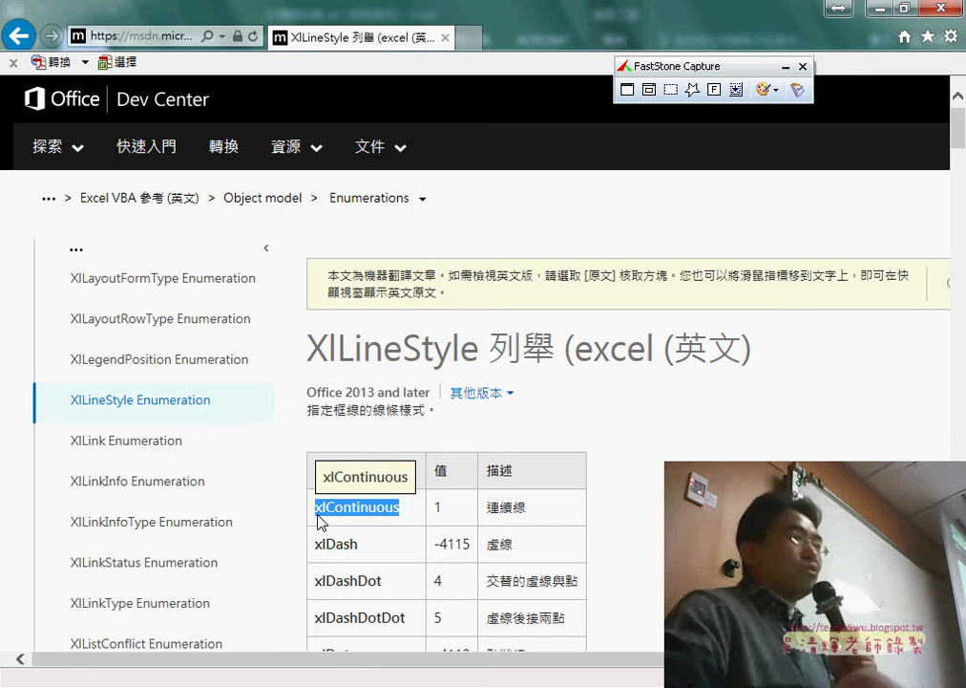
click(879, 7)
Complete the solid-border line with =xlContinuous and move on to the red-border macros' code.
text(=)
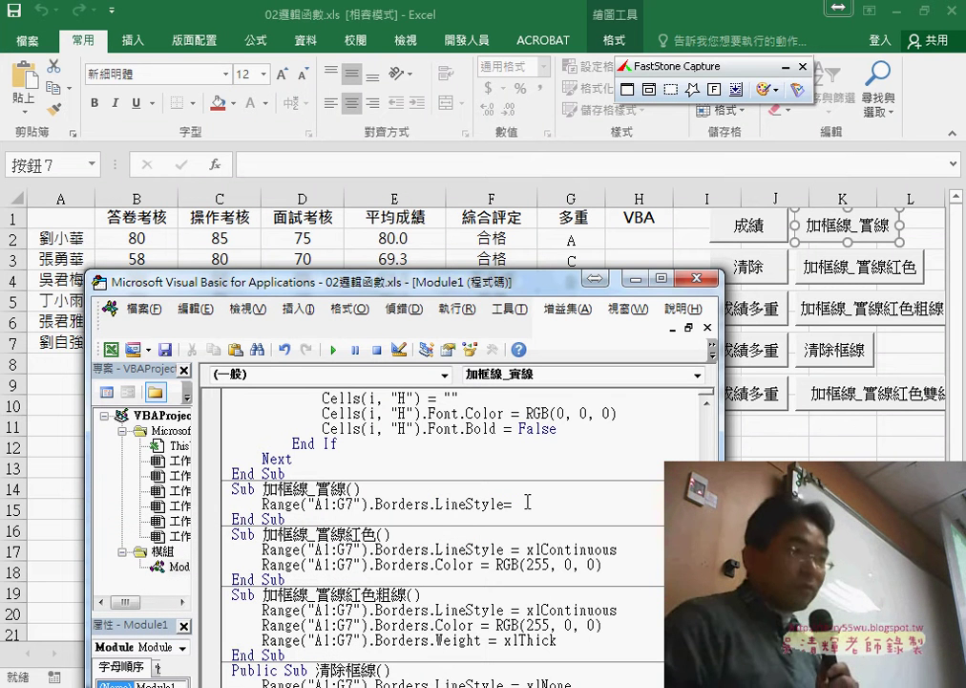
text(xlContinuous)
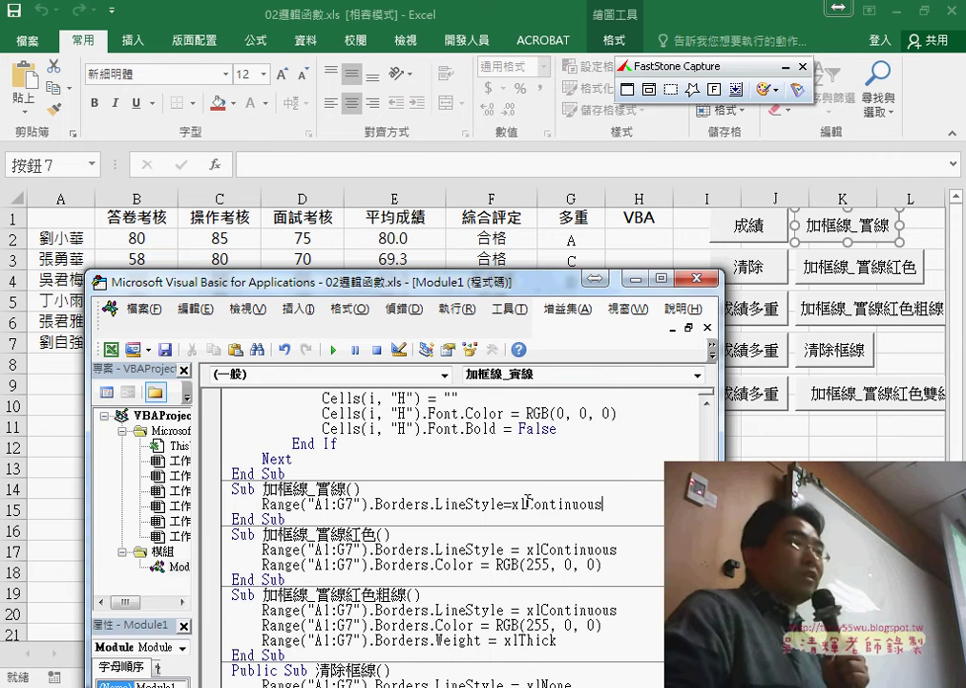
click(654, 576)
drag(363, 282, 463, 349)
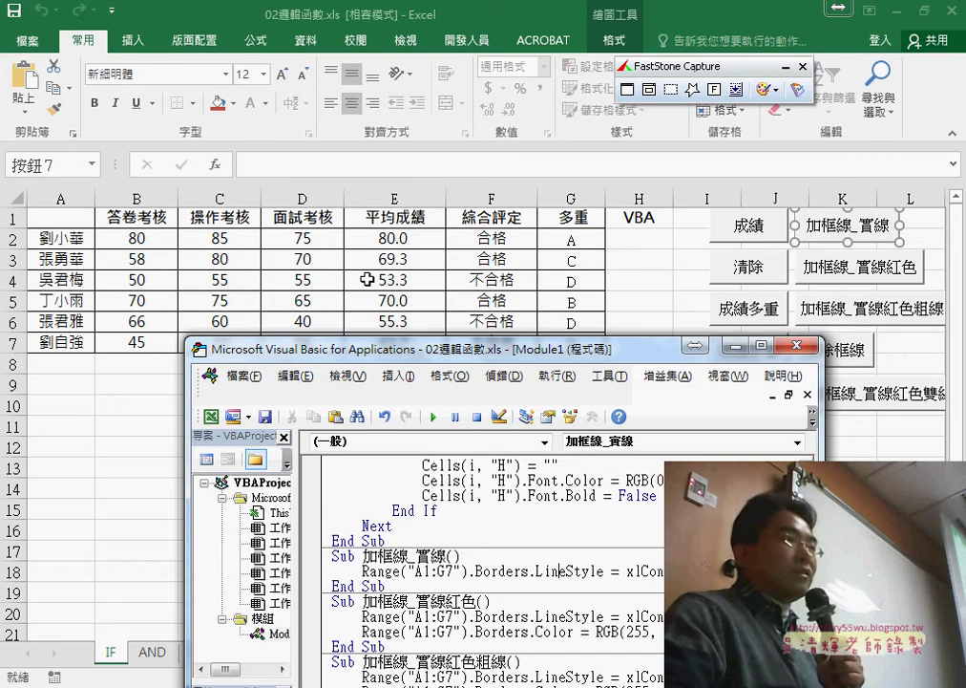
drag(456, 358, 421, 233)
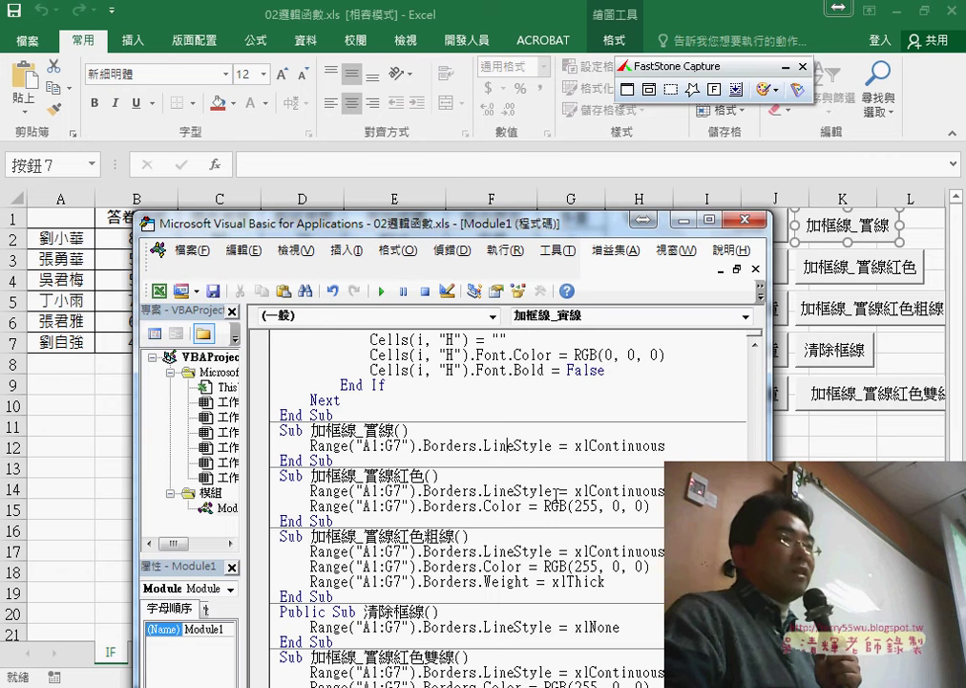
drag(653, 505, 425, 505)
click(462, 491)
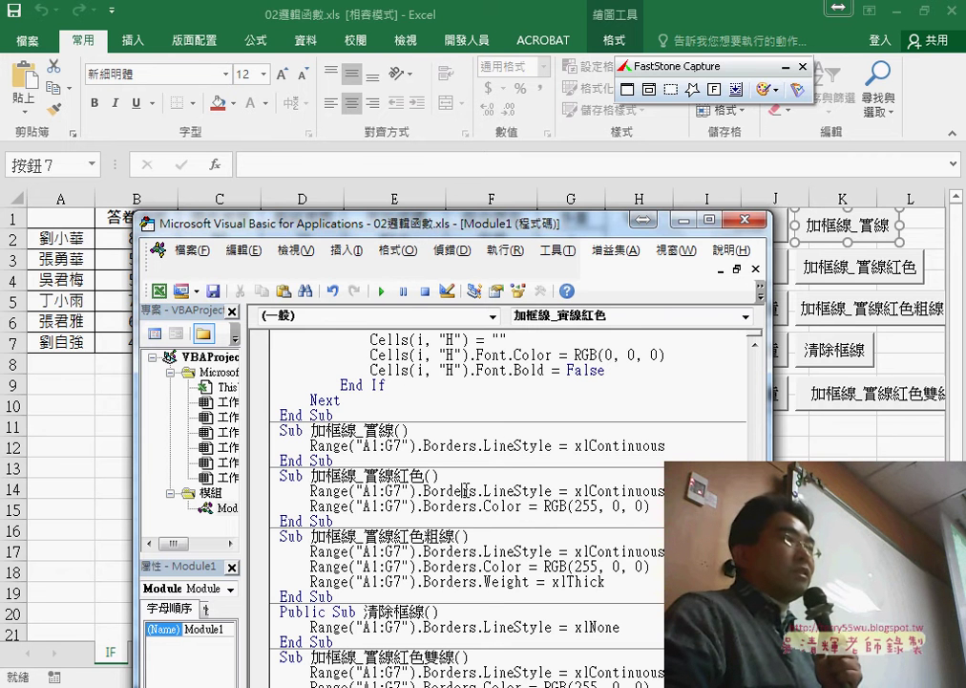
drag(382, 222, 446, 145)
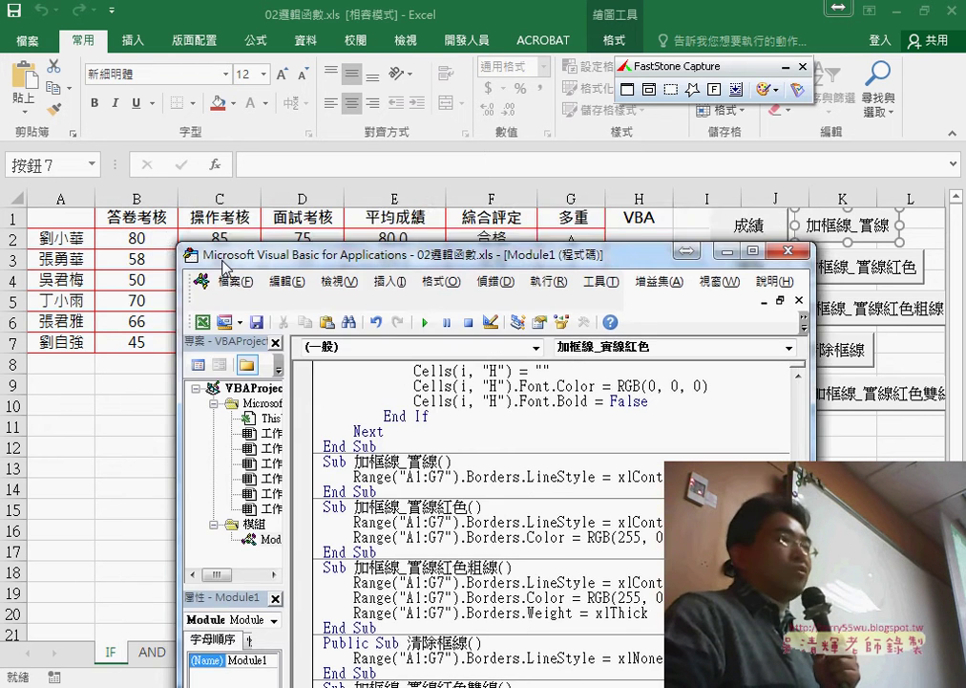
scroll(469, 459, down, 1)
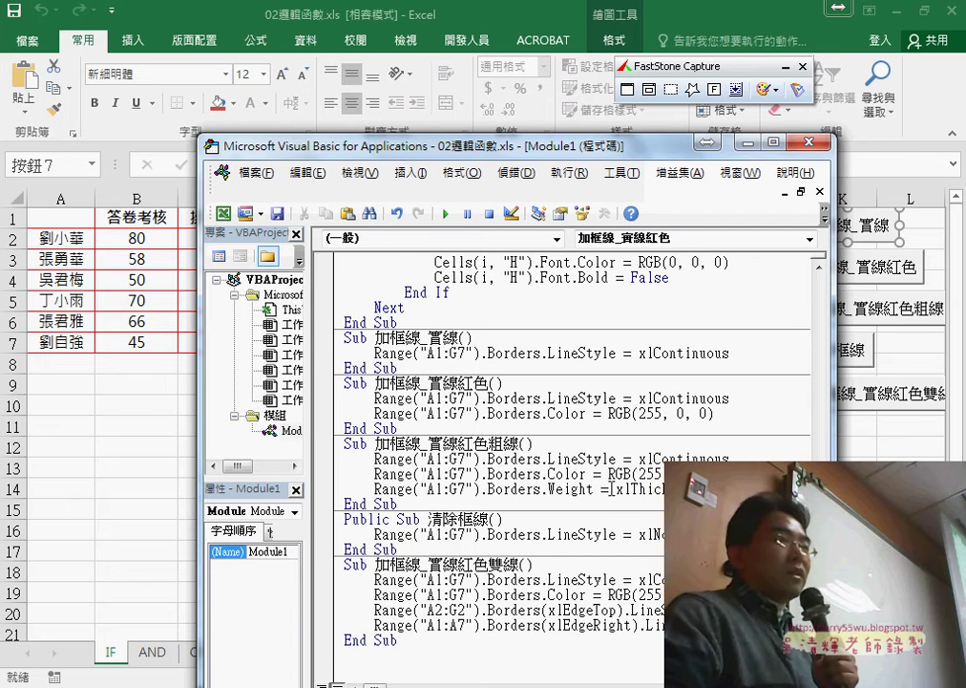
Start a Borders.Weight = line in the thick red border macro and open Weight help.
mouse_move(594, 489)
mouse_down()
mouse_move(555, 489)
mouse_move(711, 489)
mouse_up()
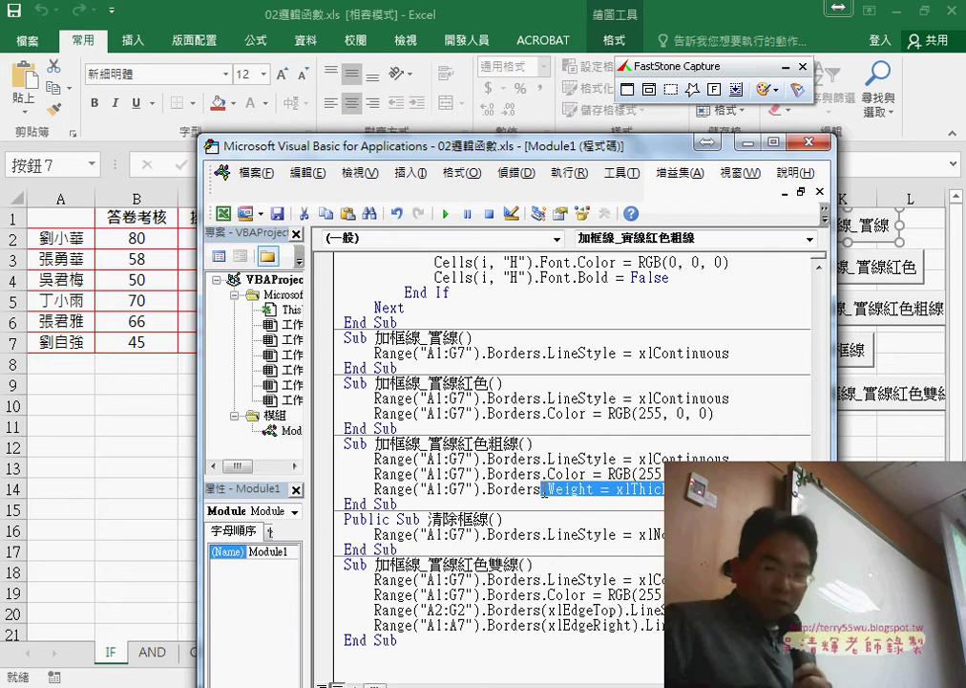
text(.)
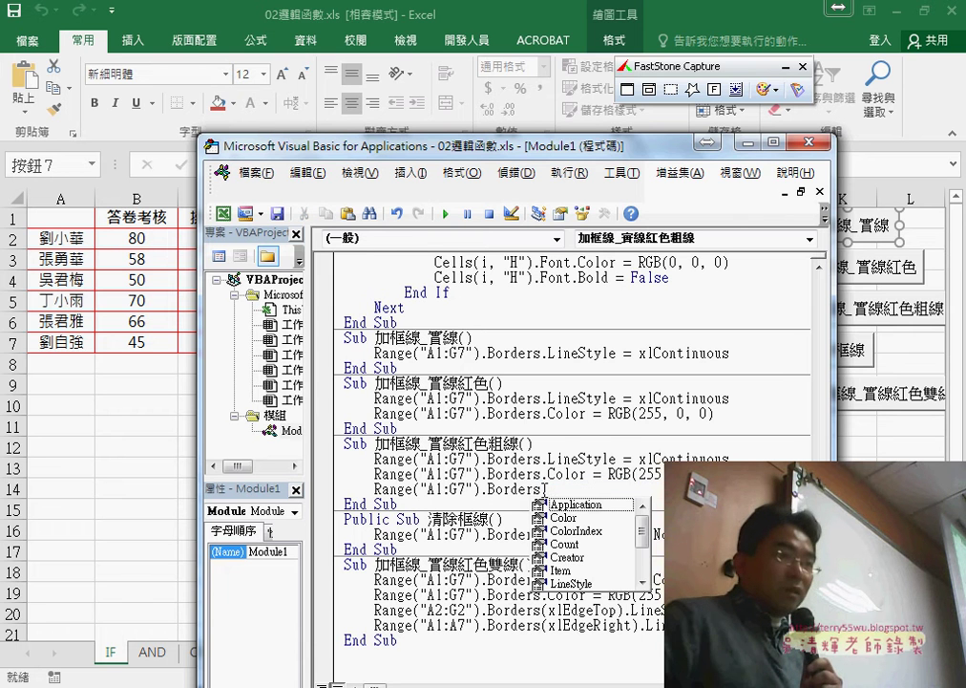
text(w)
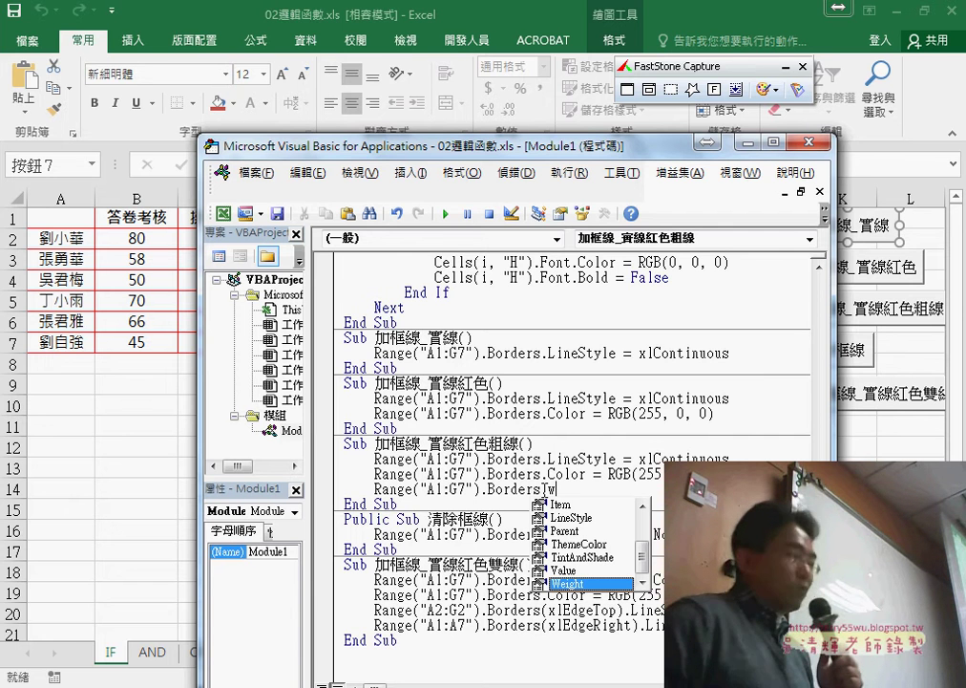
key(space)
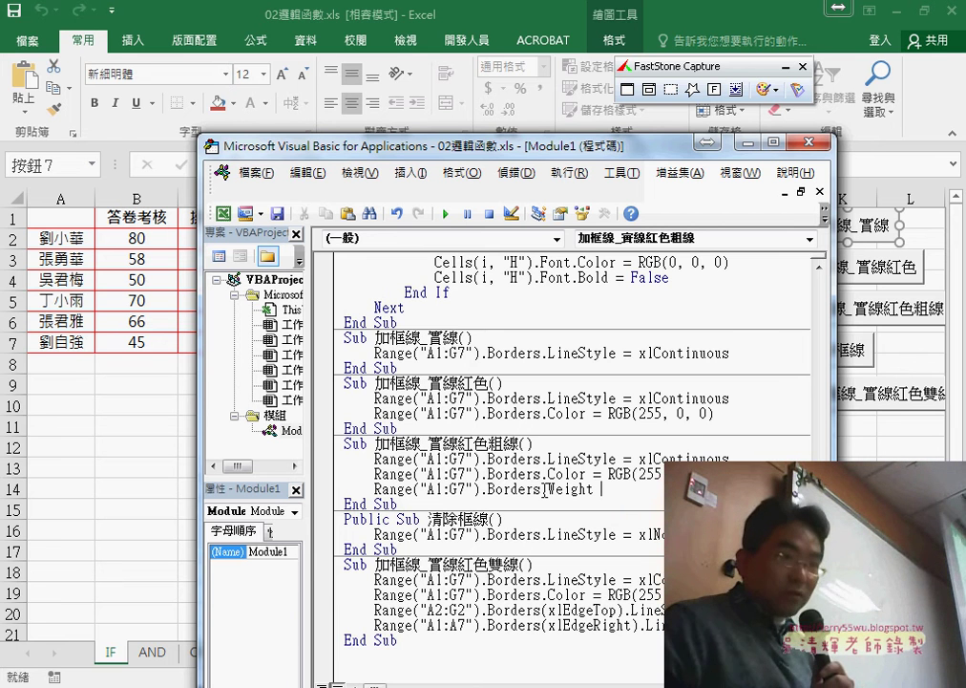
text(=)
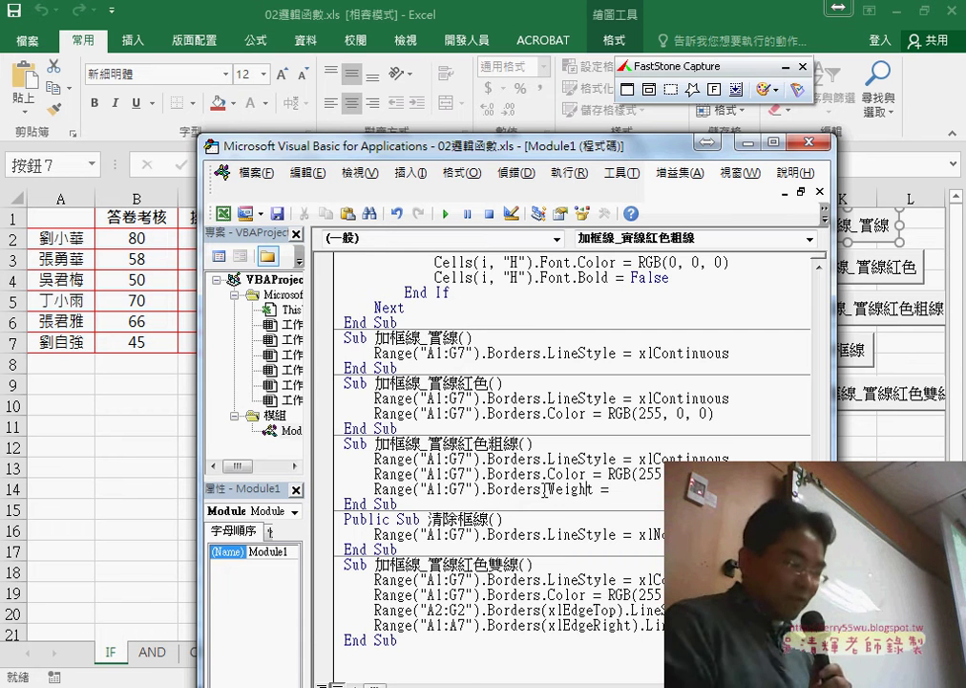
key(F1)
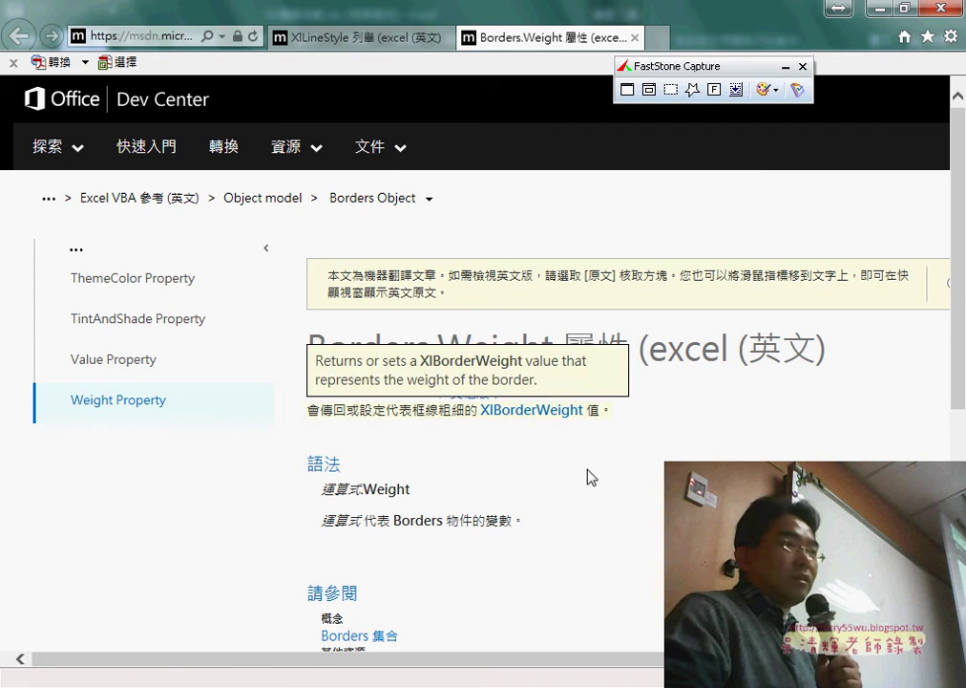
Take xlThick from the XlBorderWeight values to finish Borders.Weight = xlThick.
scroll(586, 477, down, 2)
scroll(570, 443, up, 2)
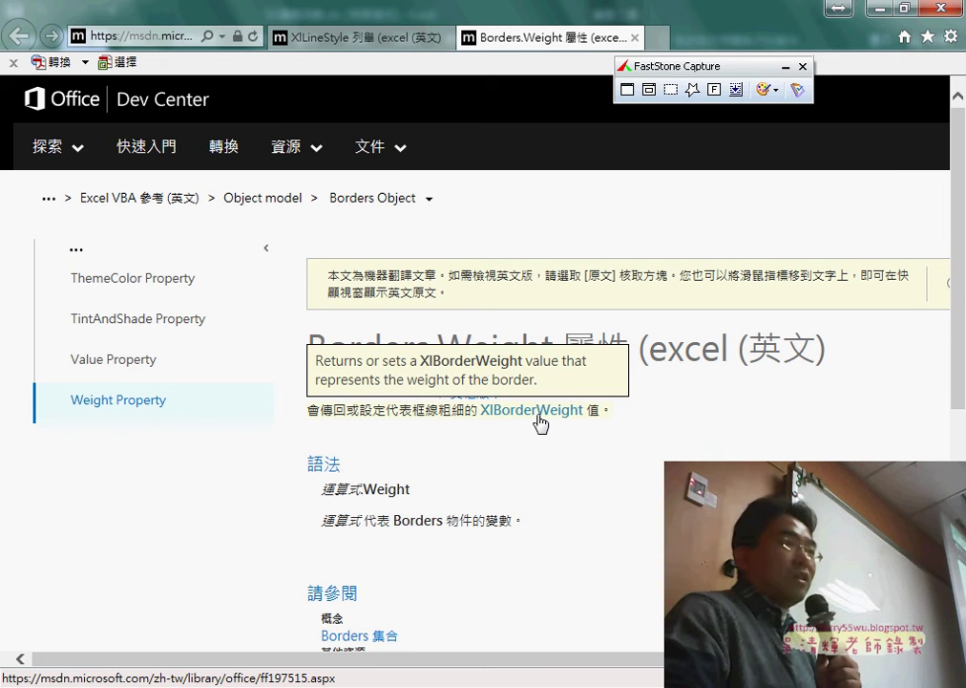
click(540, 420)
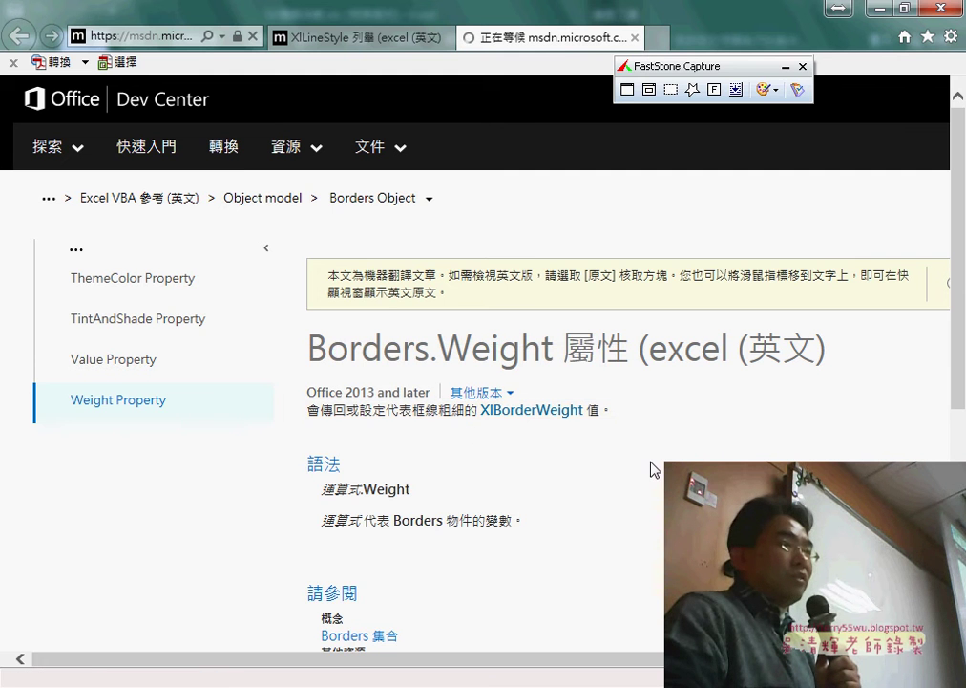
scroll(393, 445, down, 1)
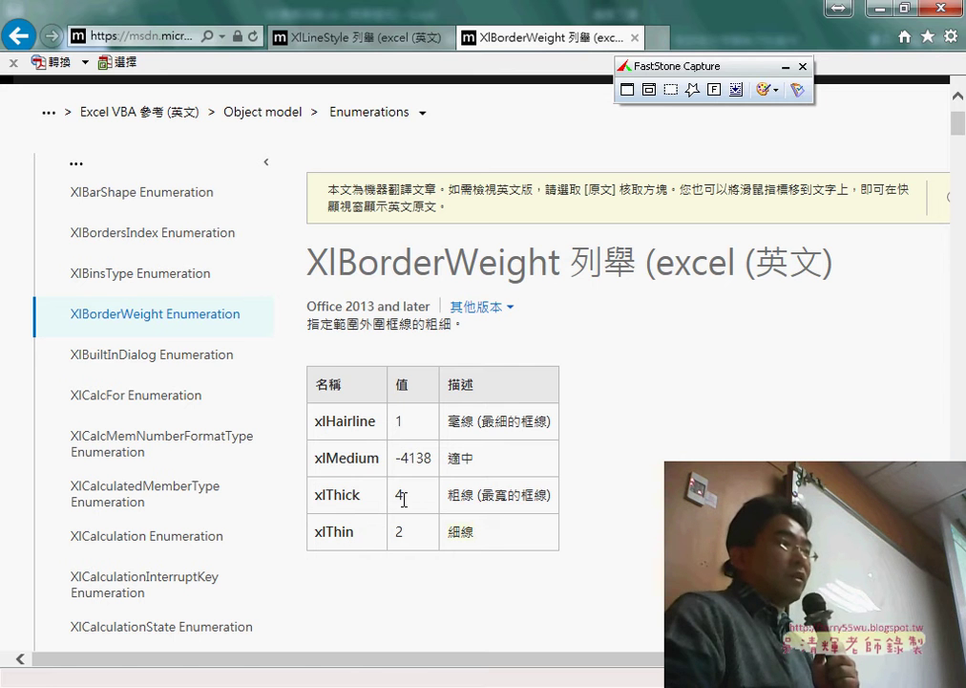
drag(360, 503, 318, 499)
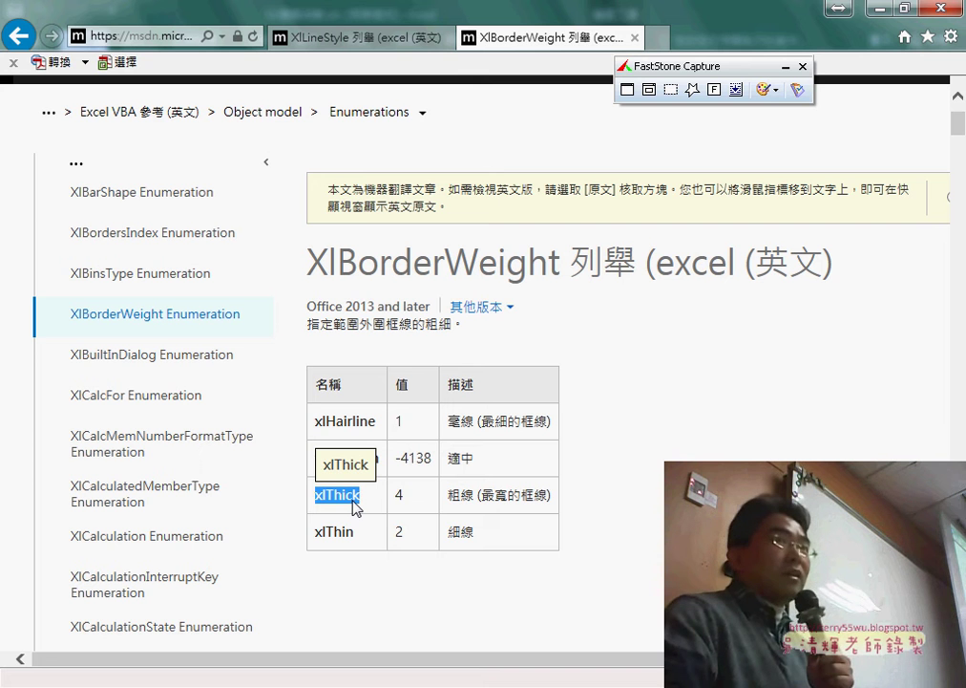
key(alt+Tab)
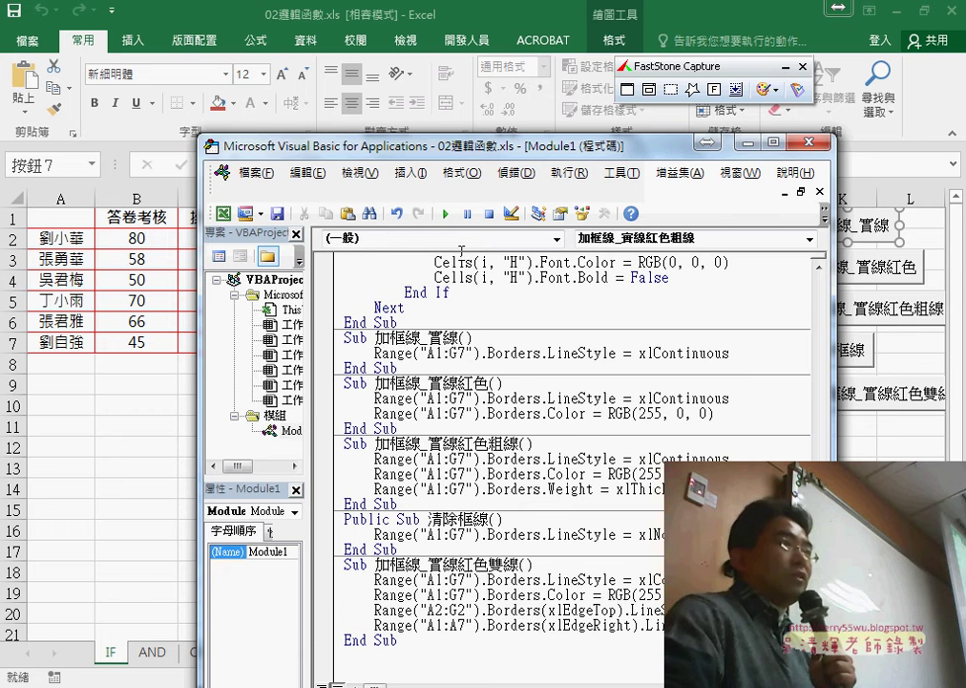
Run the 清除框線 macro from the VBA editor to strip the borders from A1:G7.
mouse_move(447, 150)
mouse_down()
mouse_move(447, 256)
mouse_move(446, 81)
mouse_up()
drag(680, 461, 656, 462)
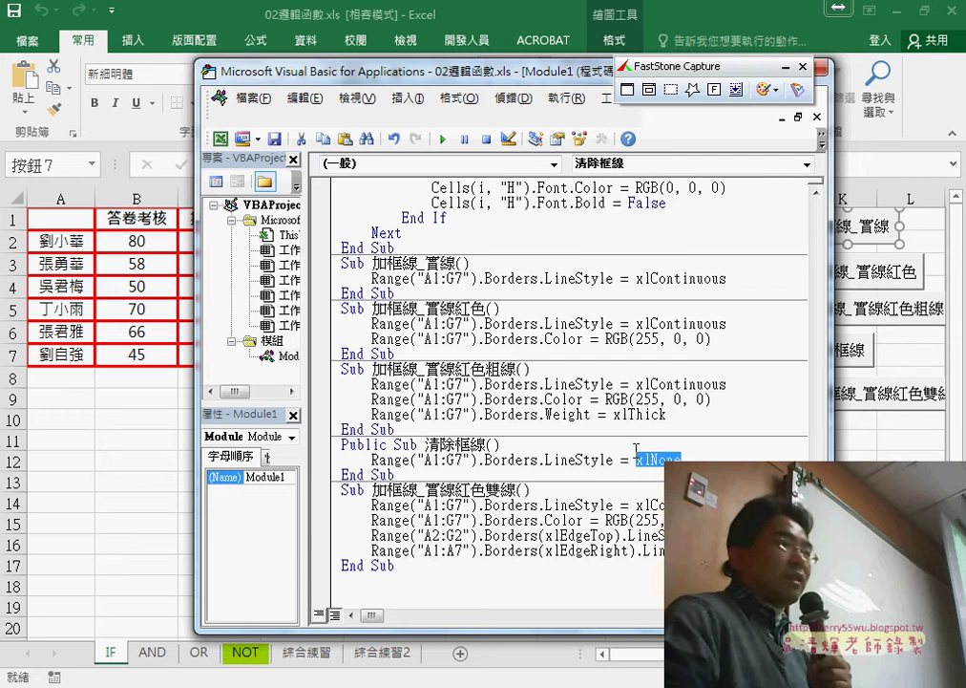
drag(546, 461, 614, 459)
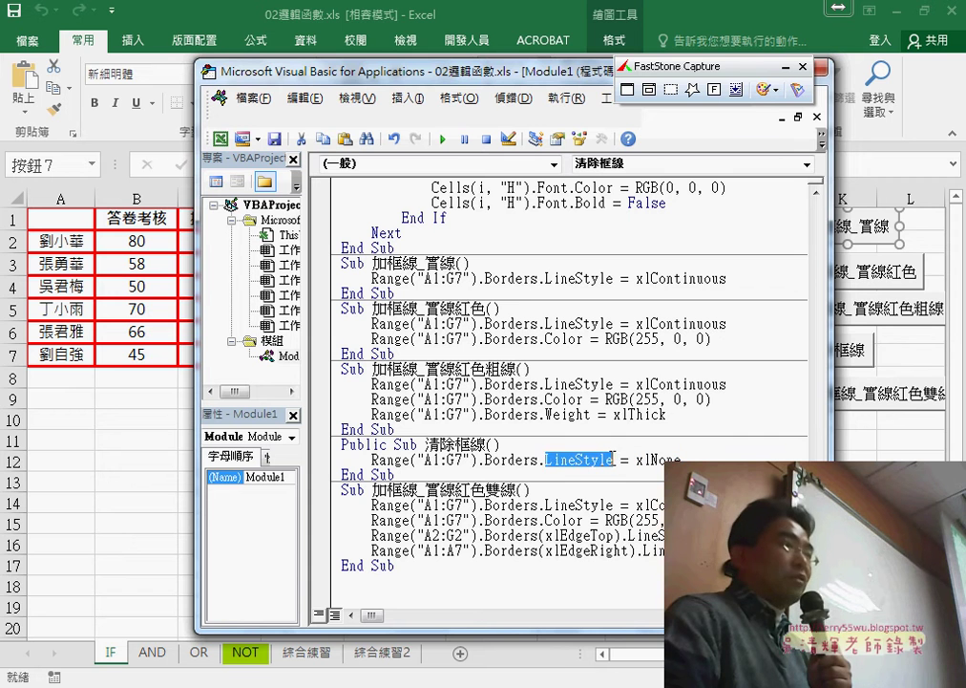
click(443, 140)
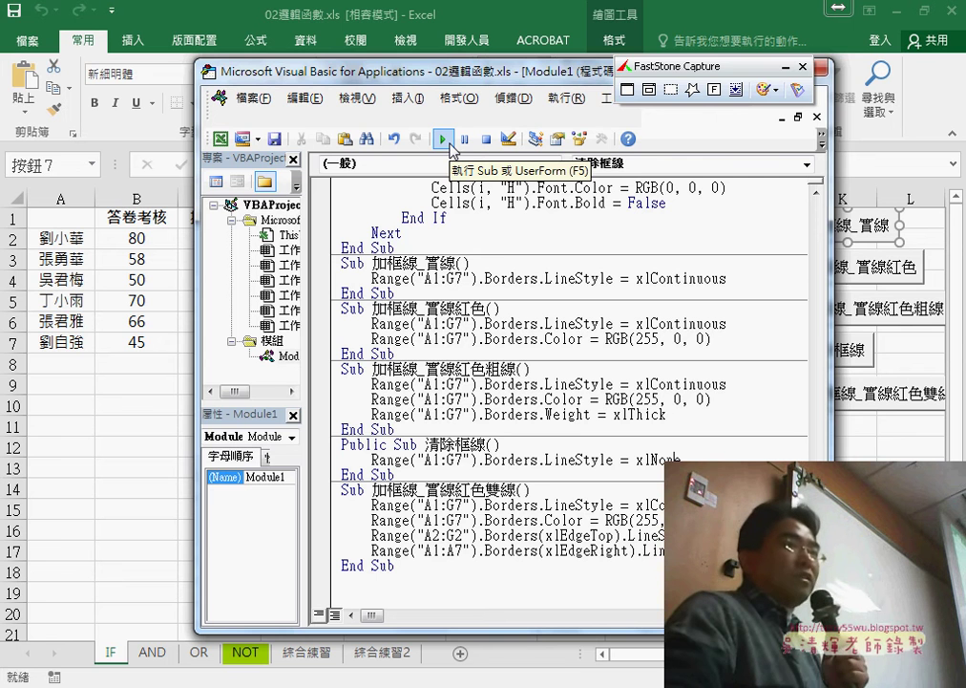
Apply red double-line borders to A1:G7, inspect row 2 and column A, then reopen the macro code.
key(alt+F11)
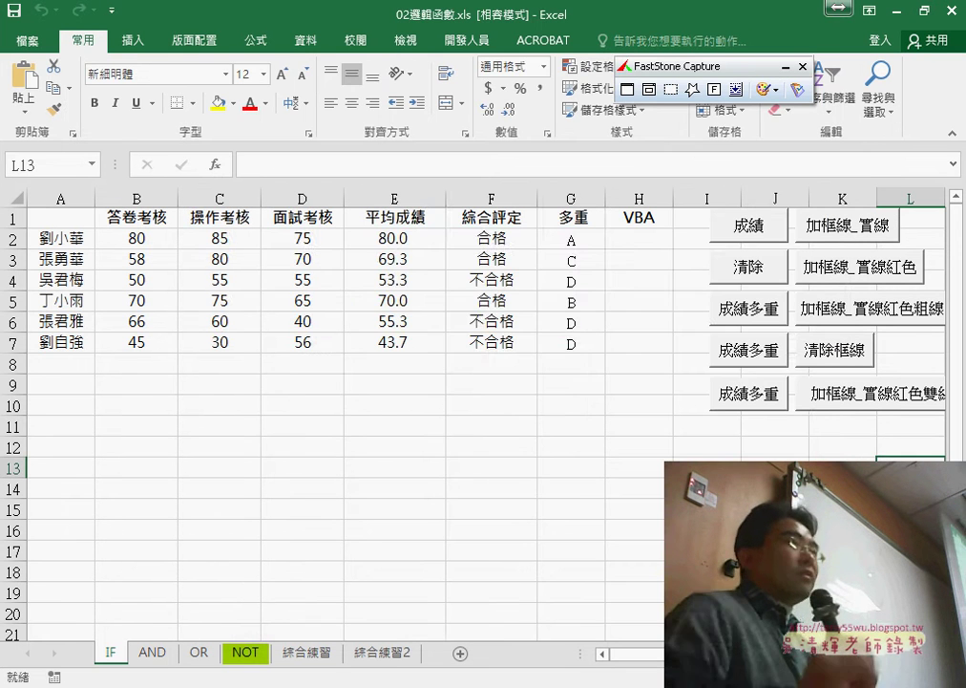
click(864, 403)
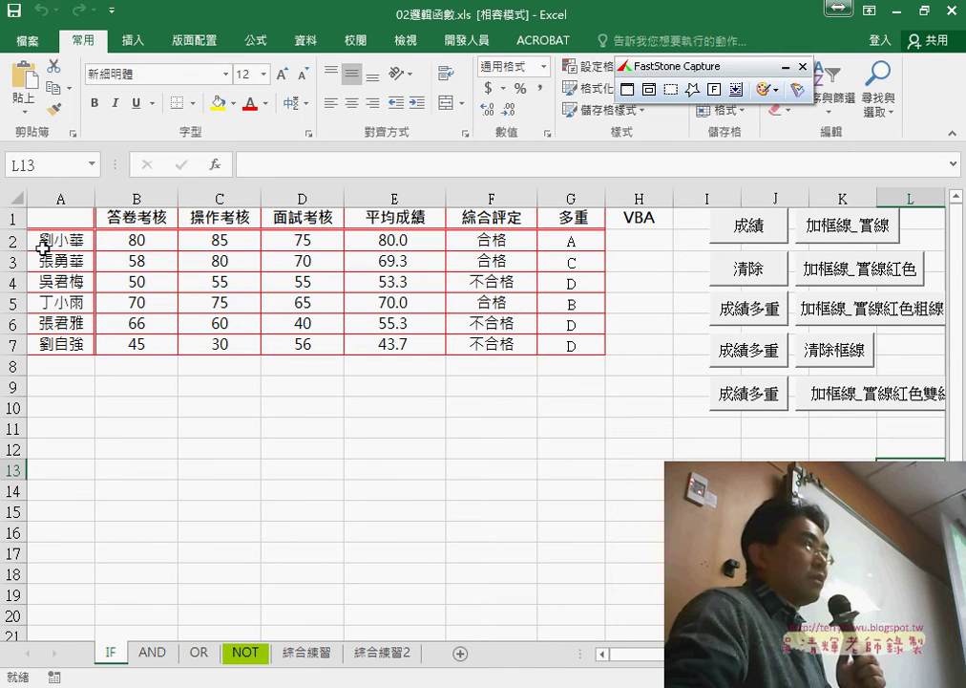
drag(43, 248, 573, 242)
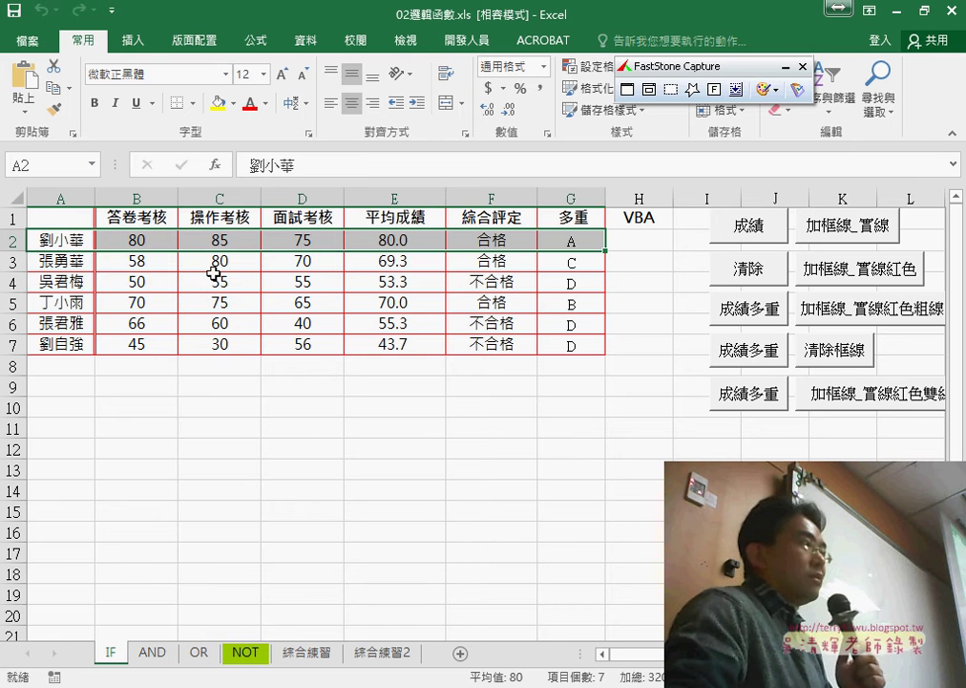
drag(58, 219, 63, 344)
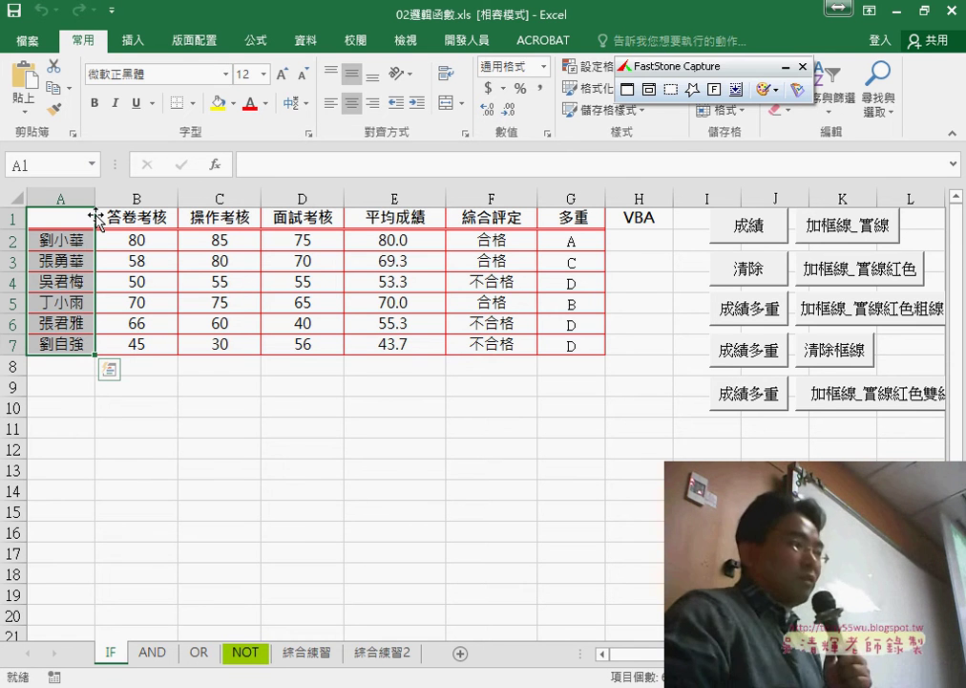
key(Escape)
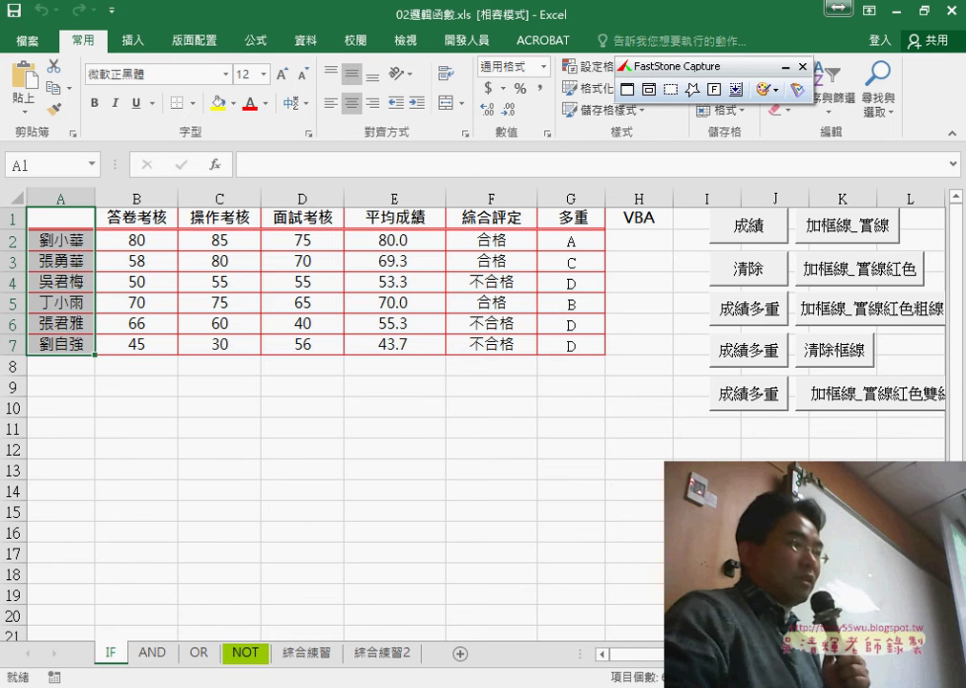
click(391, 642)
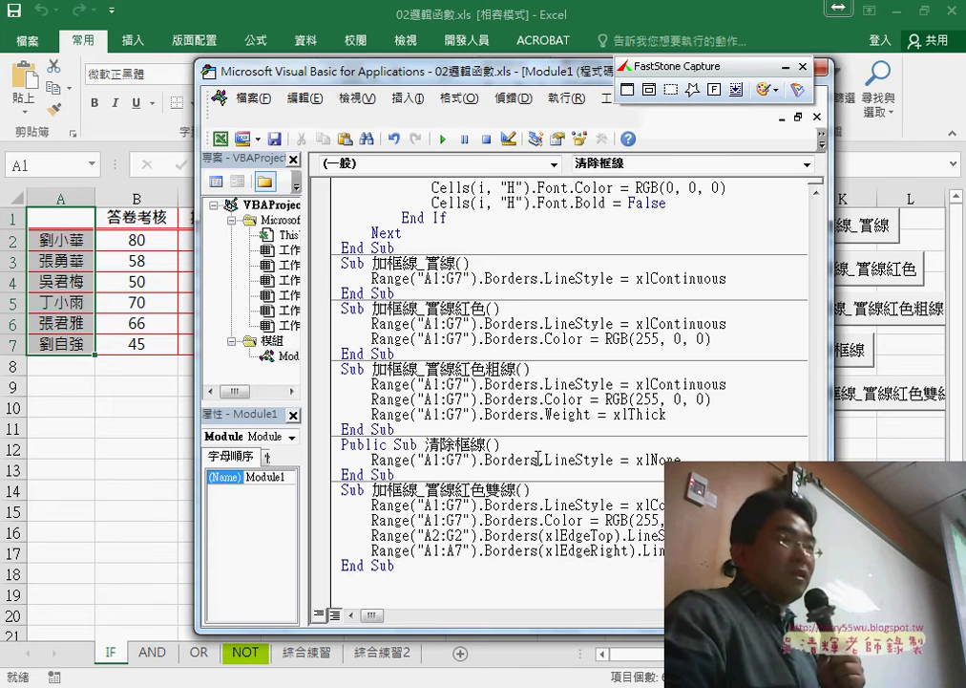
drag(713, 520, 338, 506)
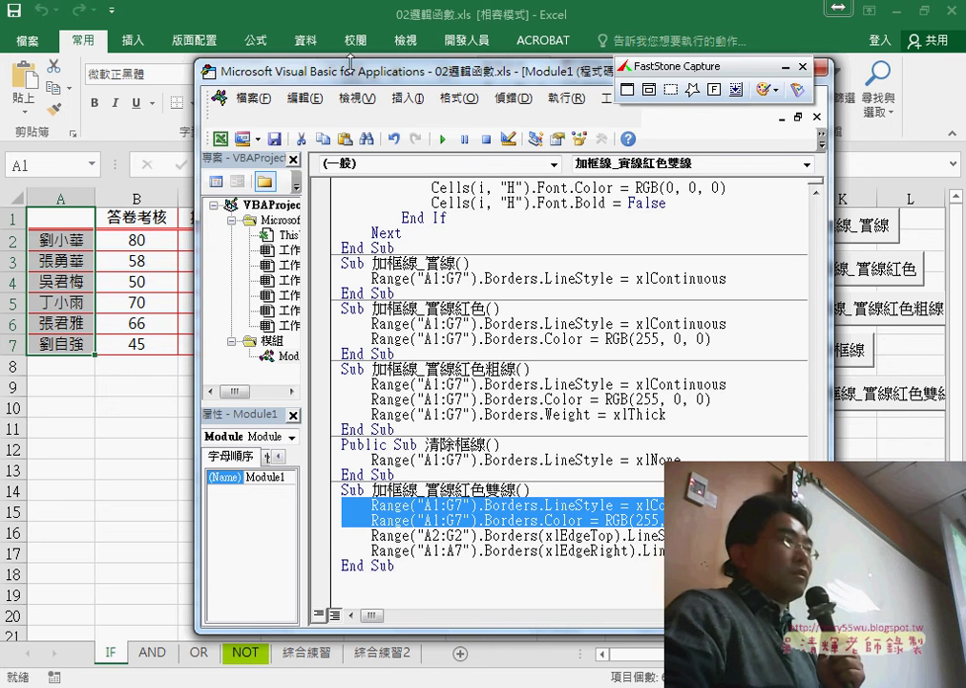
drag(351, 65, 285, 292)
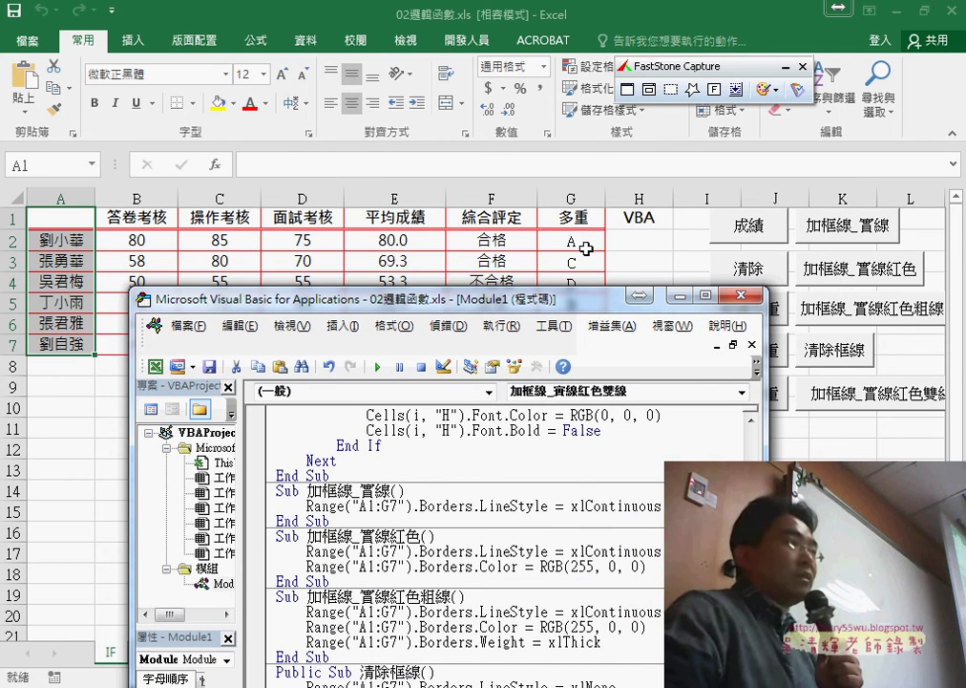
mouse_move(32, 252)
mouse_down()
mouse_move(487, 231)
mouse_move(602, 237)
mouse_up()
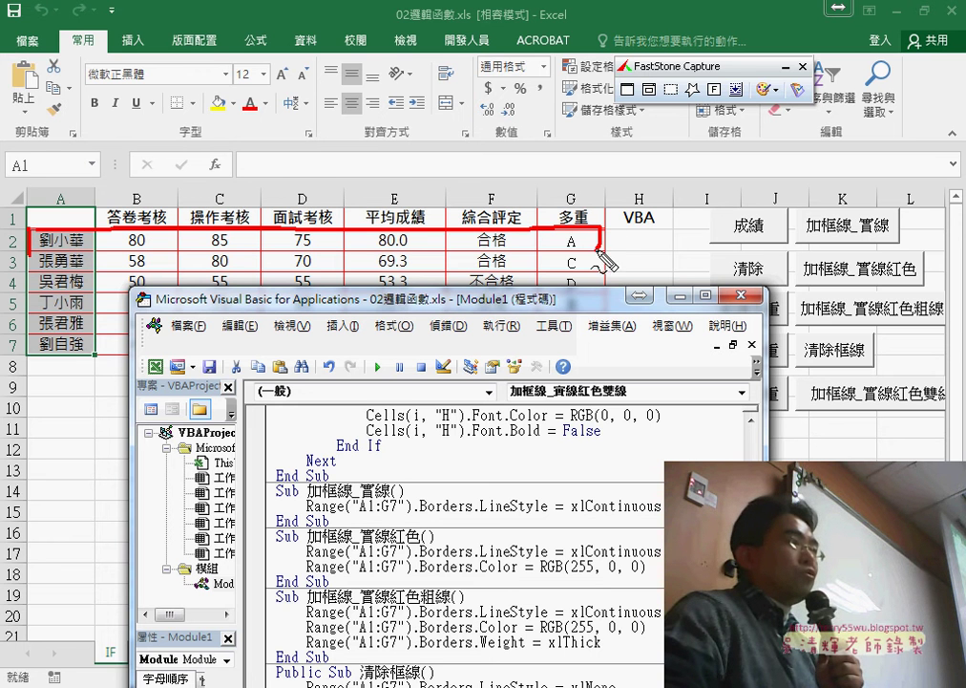
drag(36, 250, 599, 260)
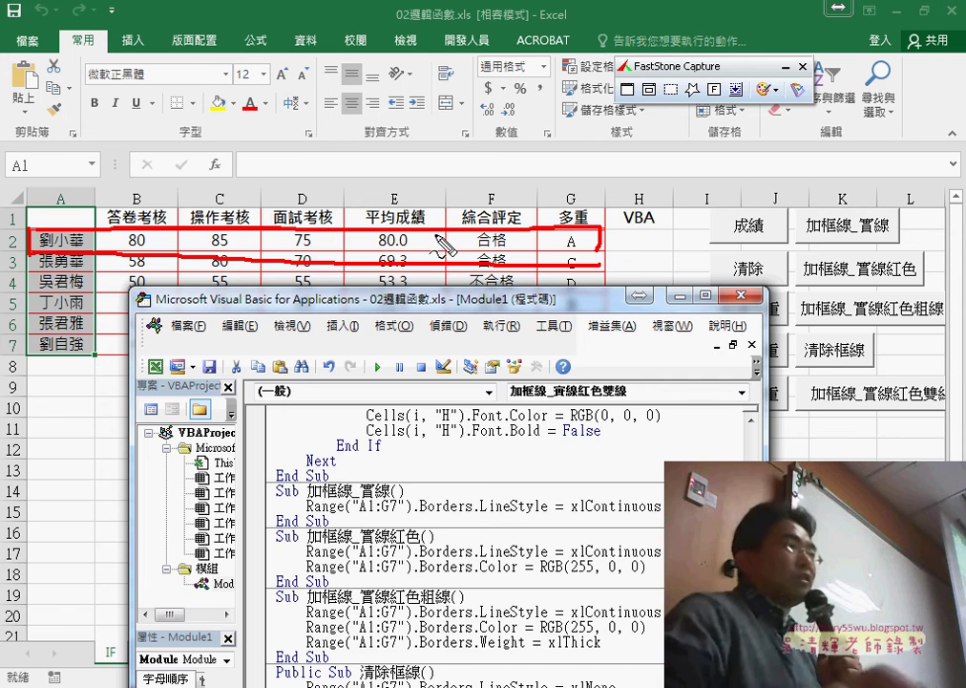
key(Escape)
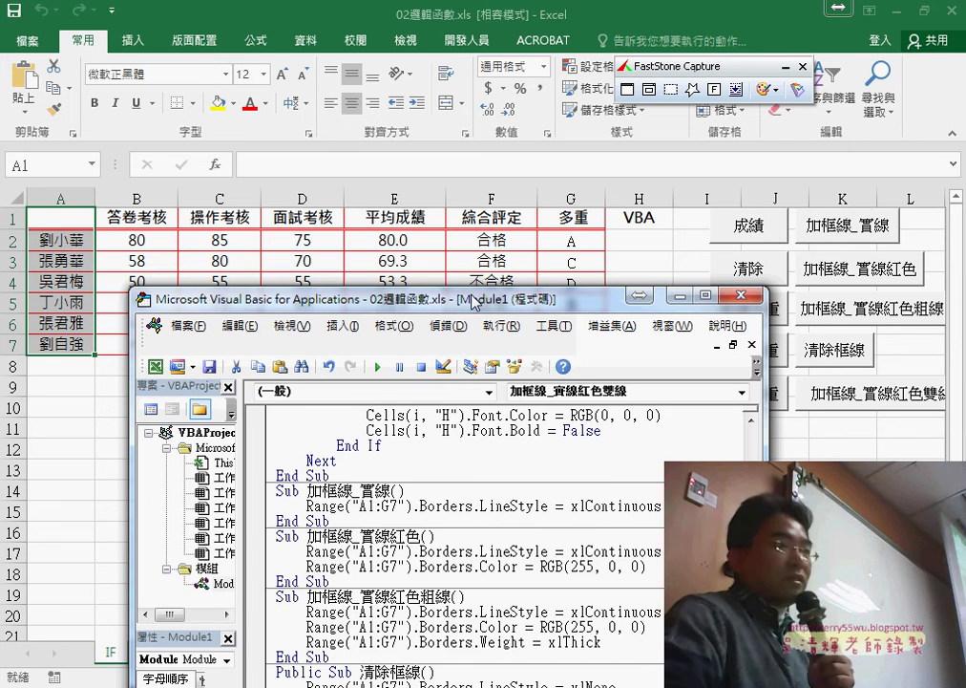
drag(463, 299, 463, 148)
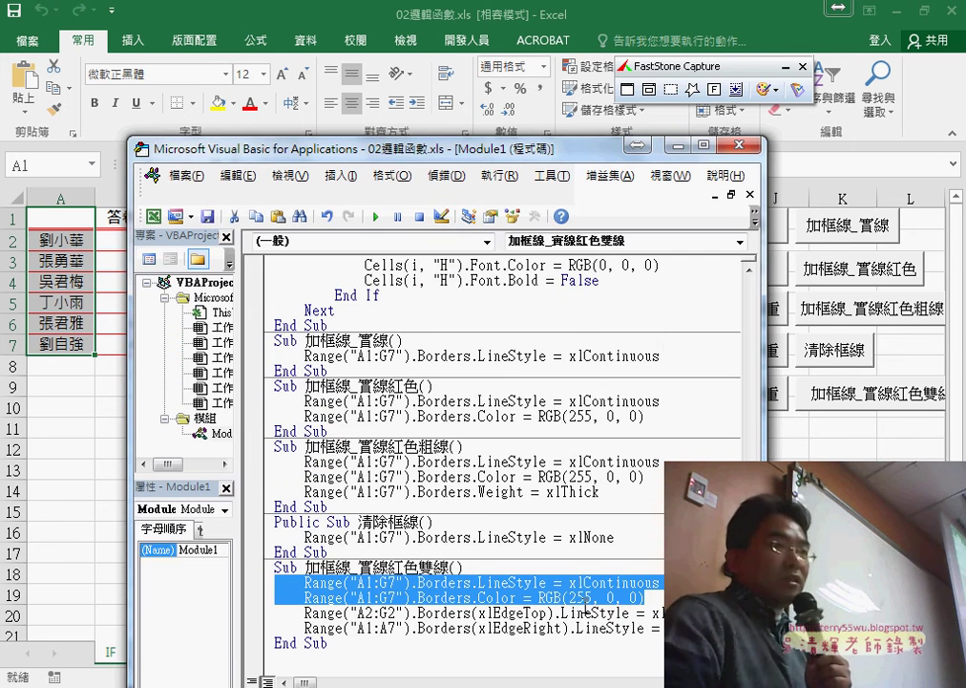
Rewrite the Range("A2:G2") line to use .Borders(xlEdgeTop).
drag(767, 382, 856, 381)
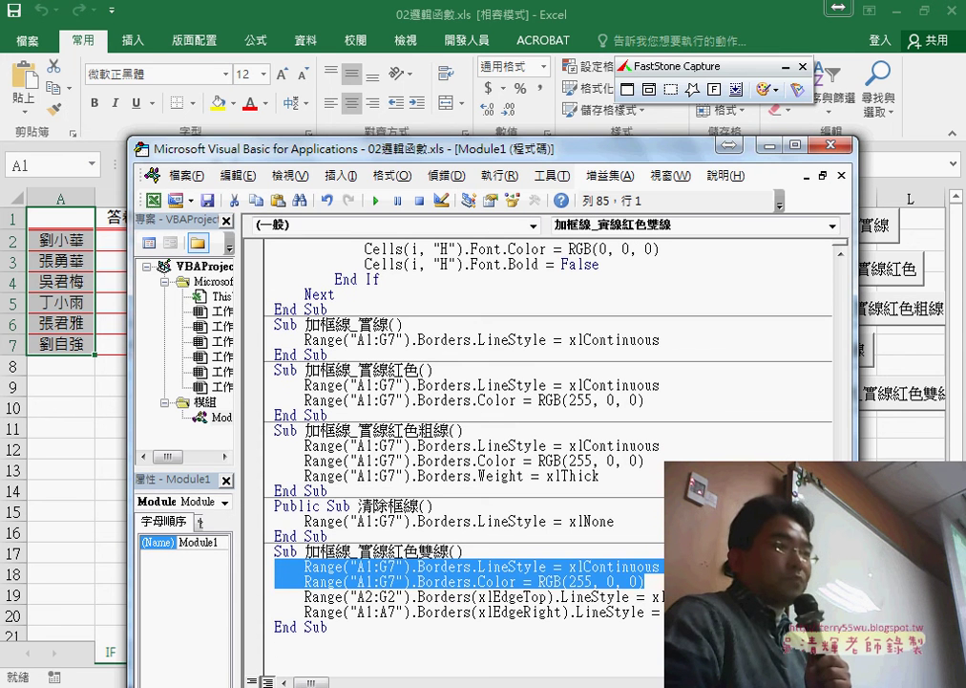
drag(744, 597, 418, 599)
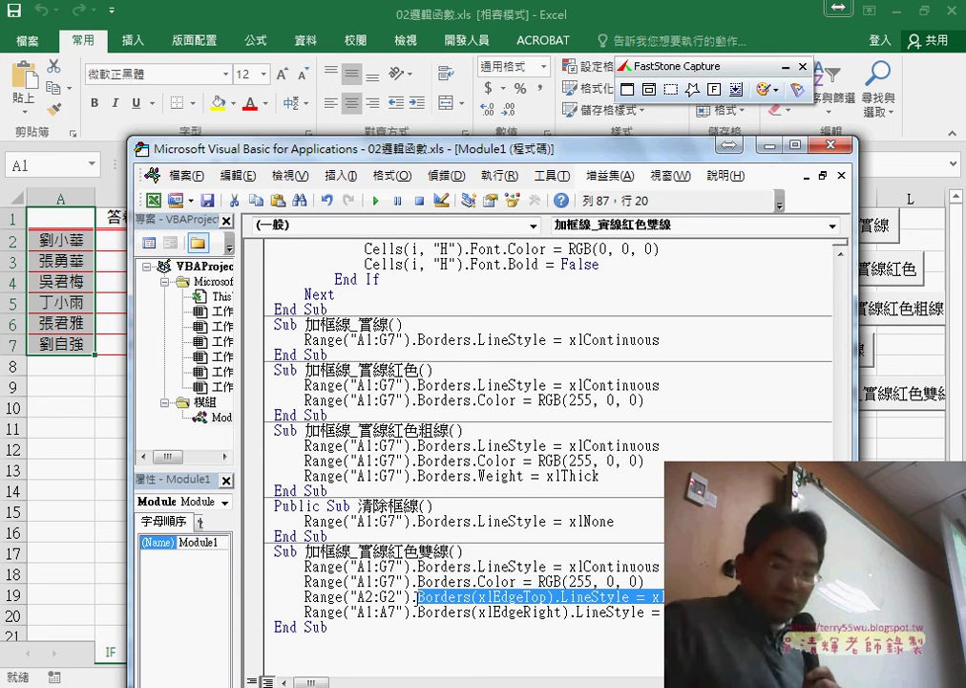
text(.)
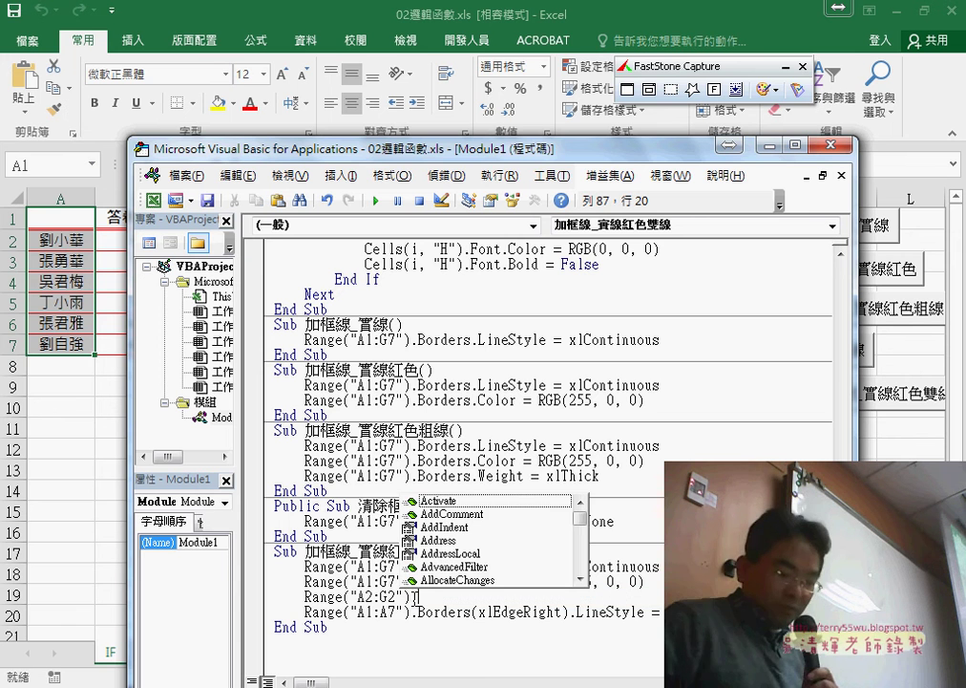
text(B)
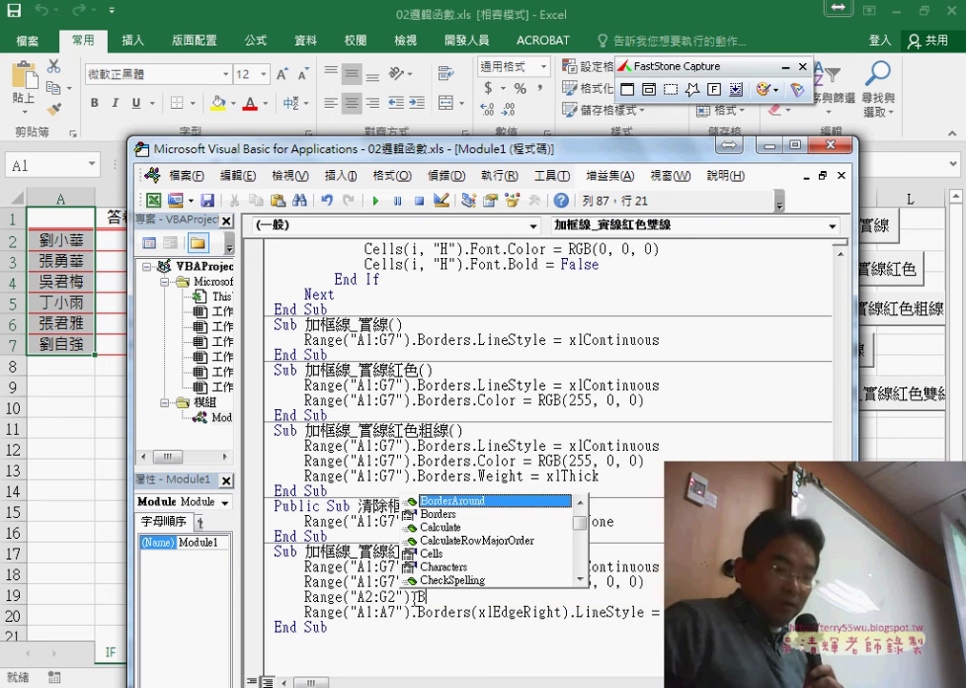
key(Down)
key(space)
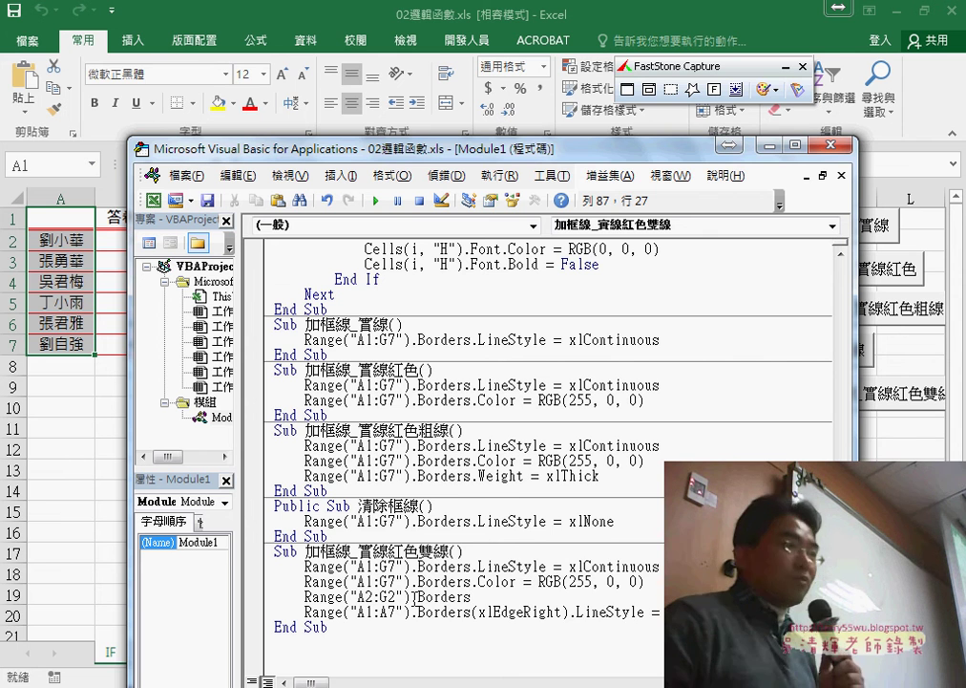
text(()
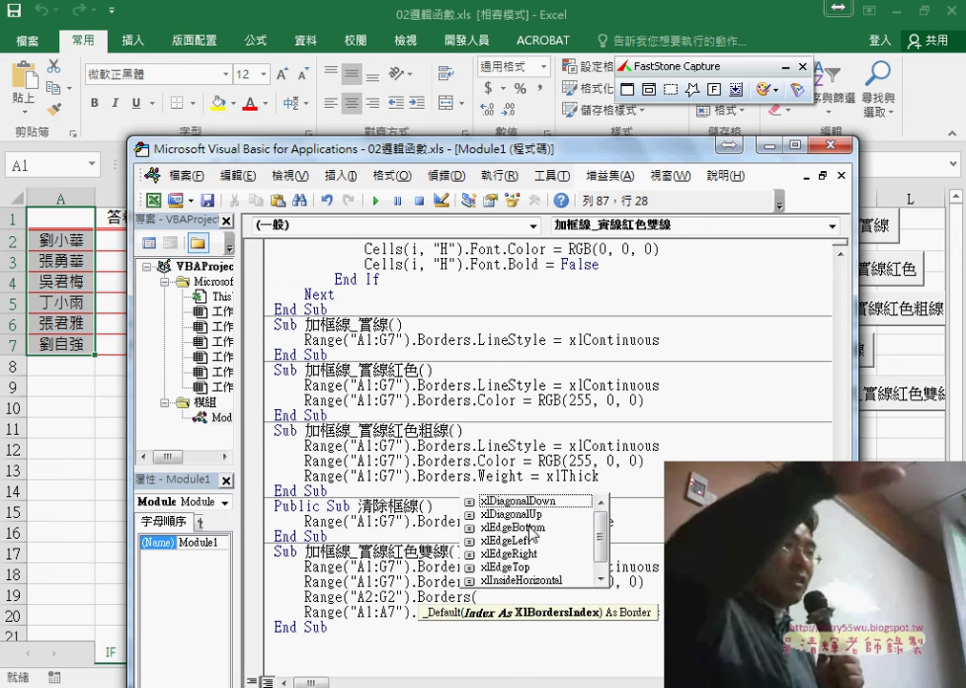
click(500, 568)
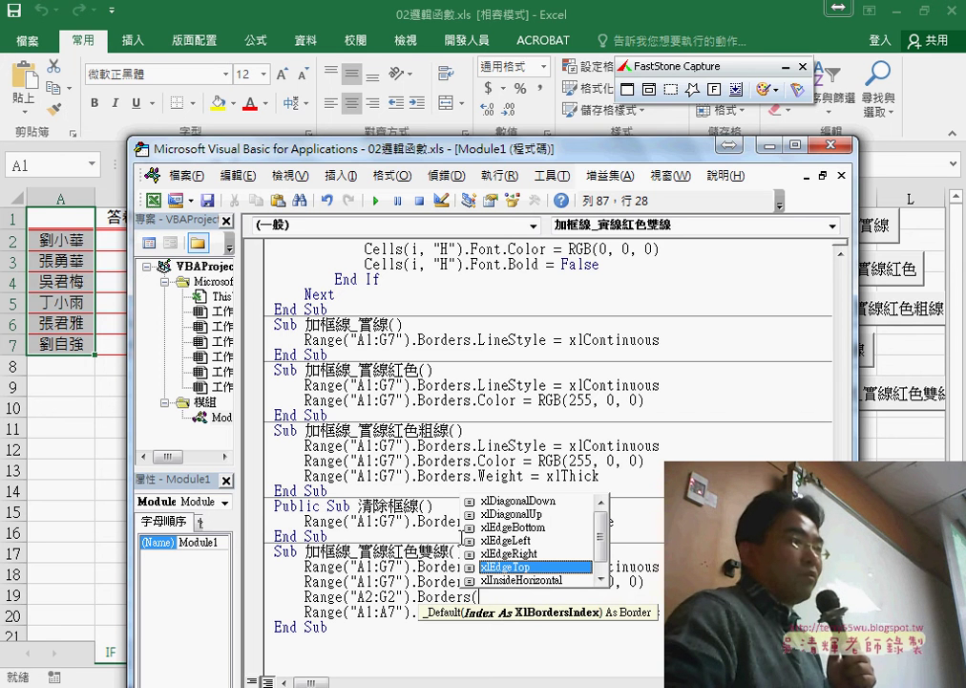
double_click(513, 568)
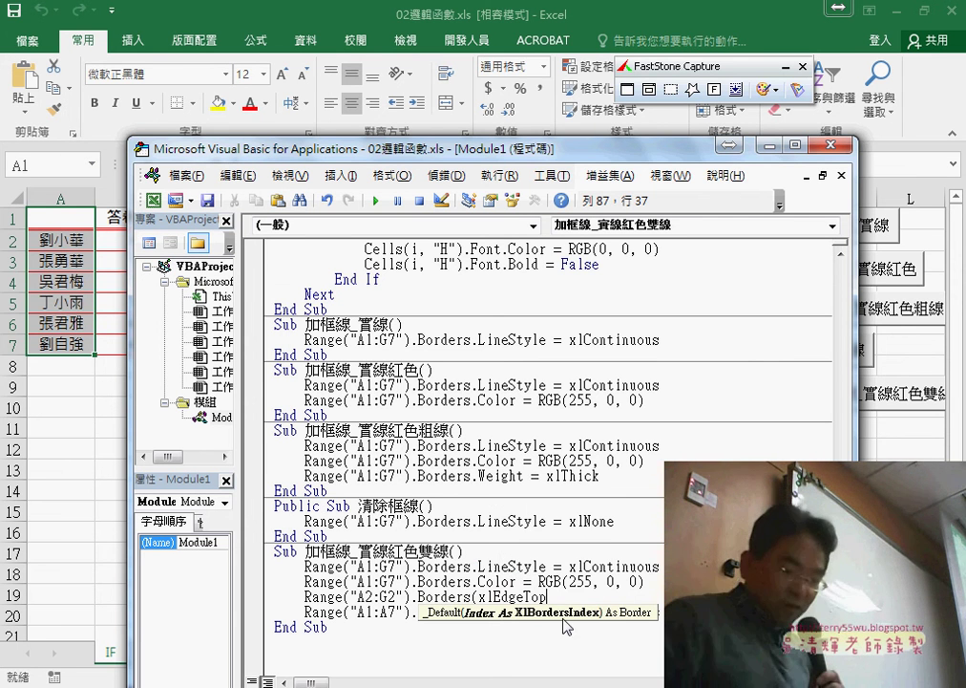
text())
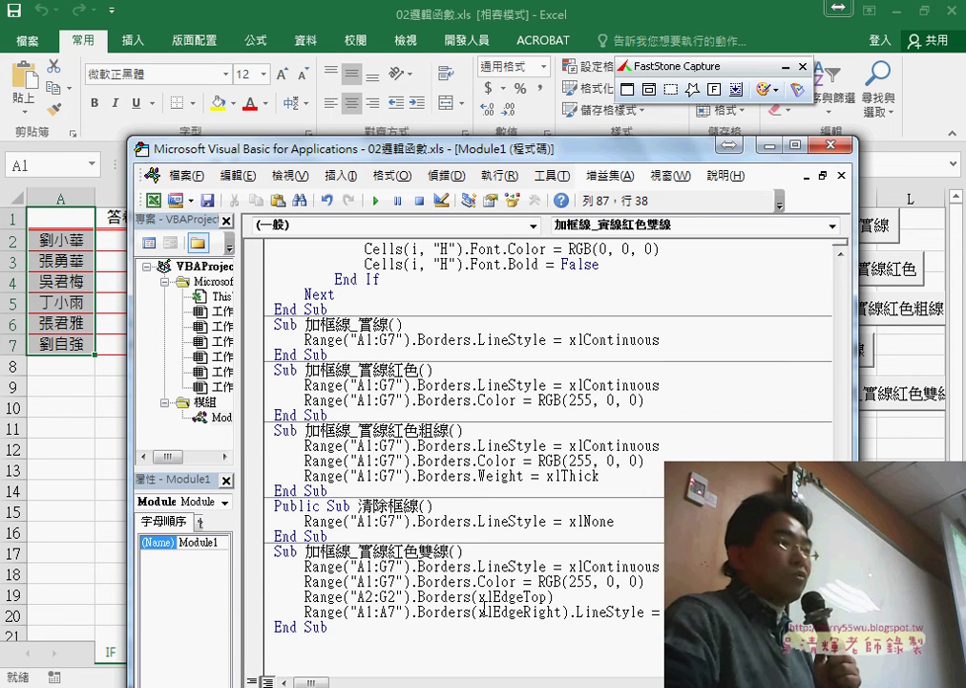
Append .LineStyle to the A2:G2 Borders(xlEdgeTop) line, matching the A1:A7 xlEdgeRight line.
drag(561, 612, 515, 613)
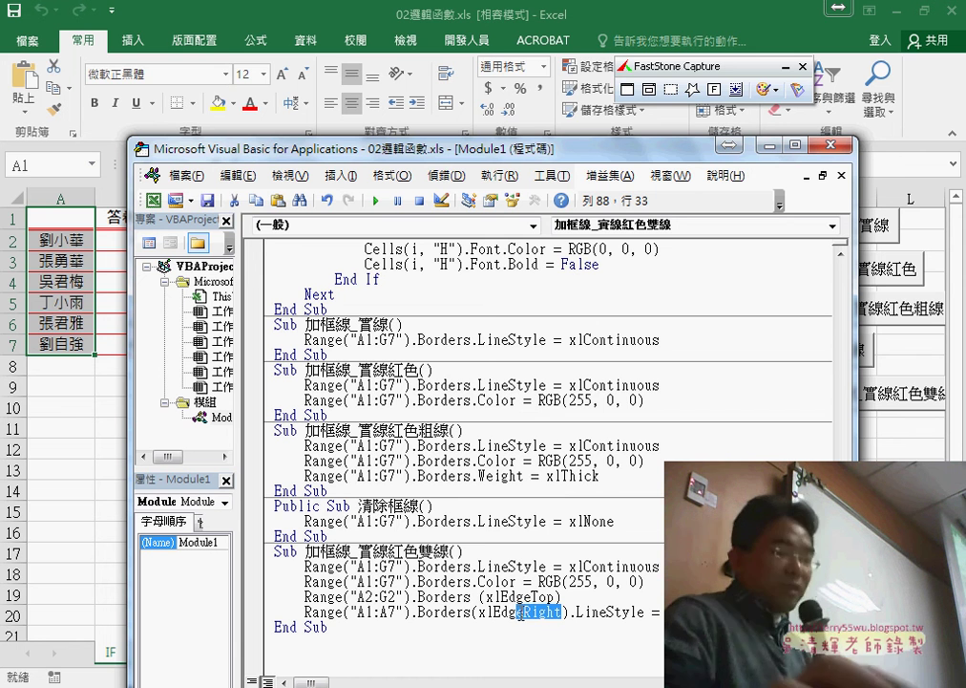
click(567, 592)
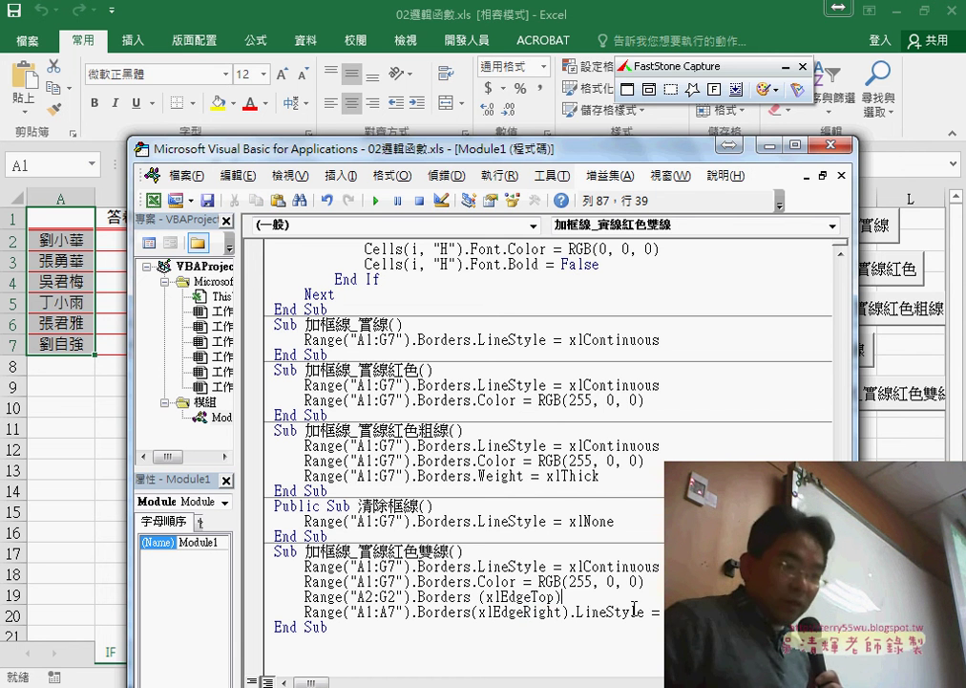
text(.)
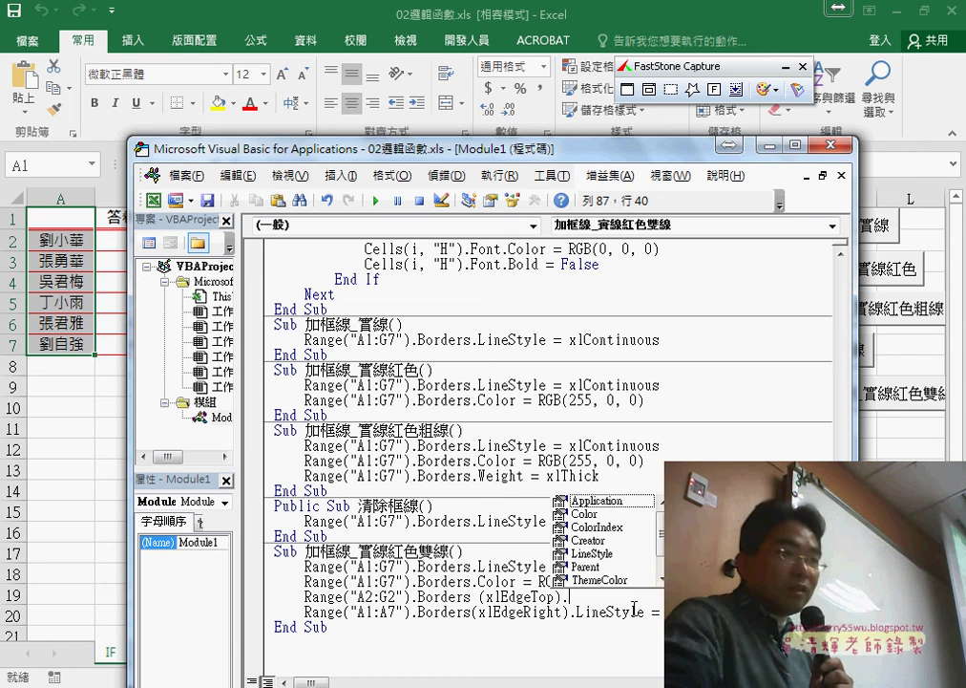
double_click(603, 552)
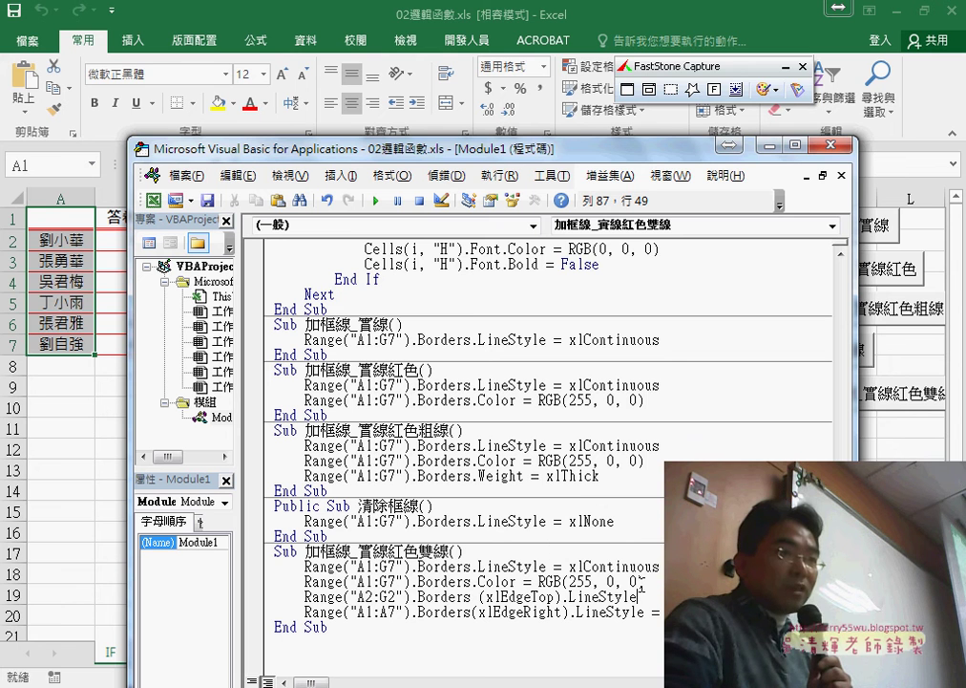
click(730, 612)
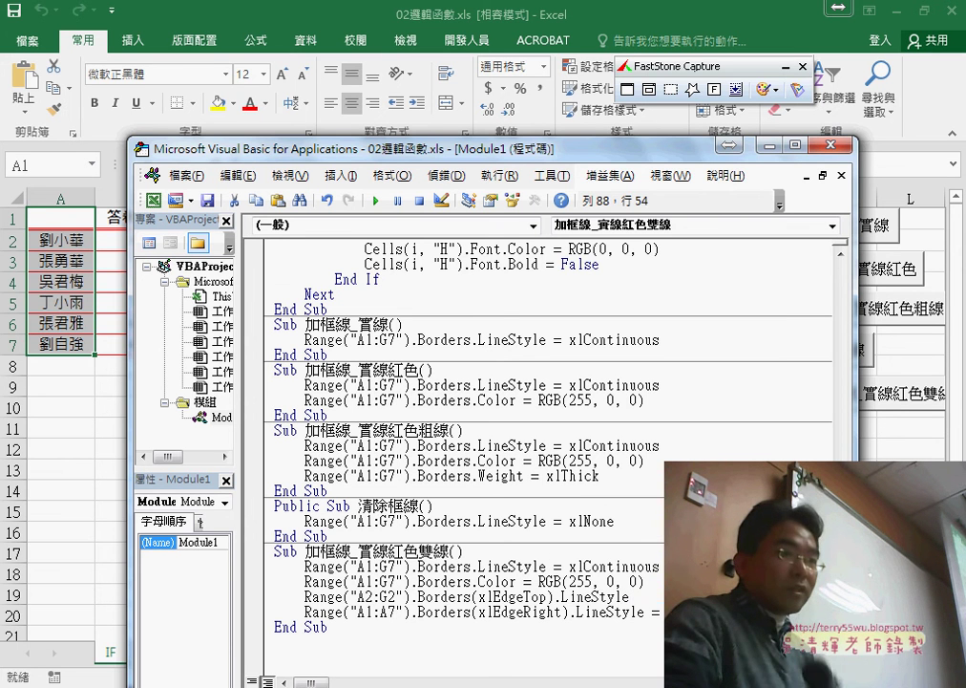
click(651, 597)
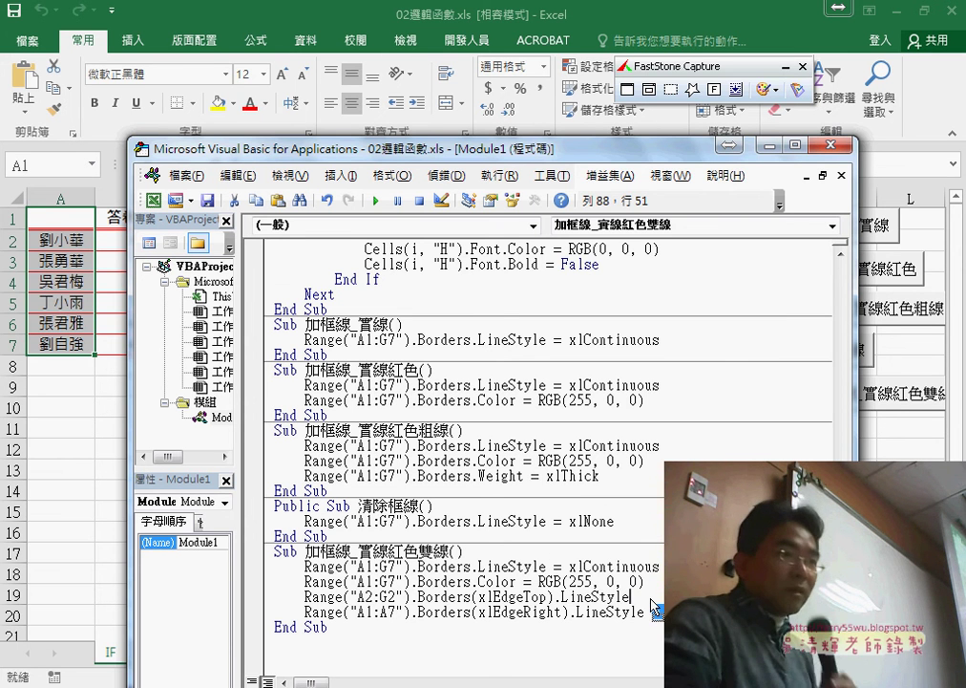
Finish the A2:G2 line with = xlDouble, glance at the sheet, then switch to Google Docs.
text(= xlDou)
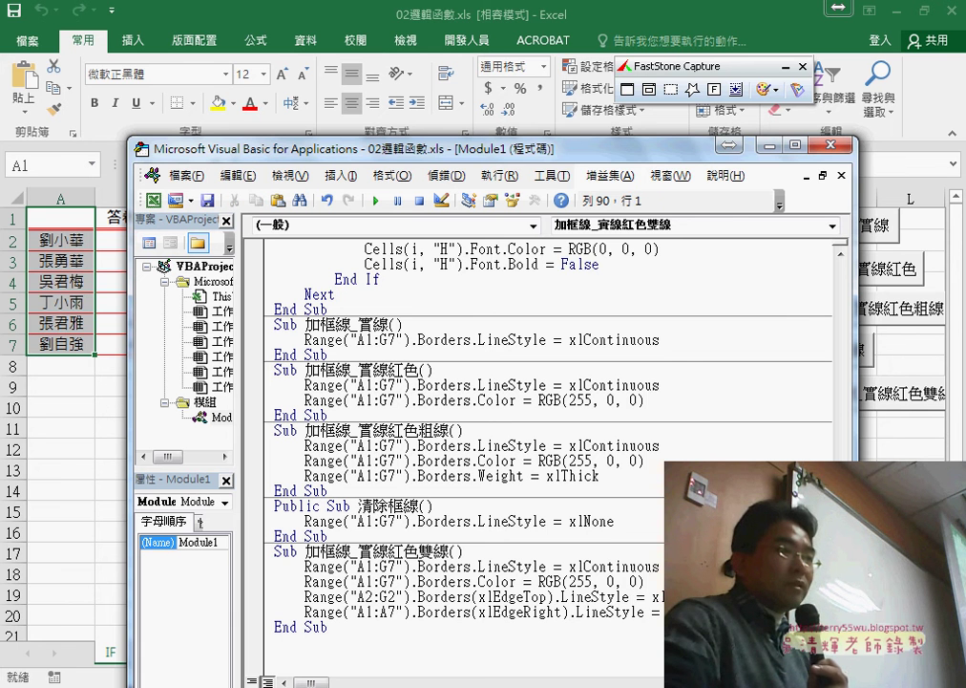
drag(721, 598, 322, 599)
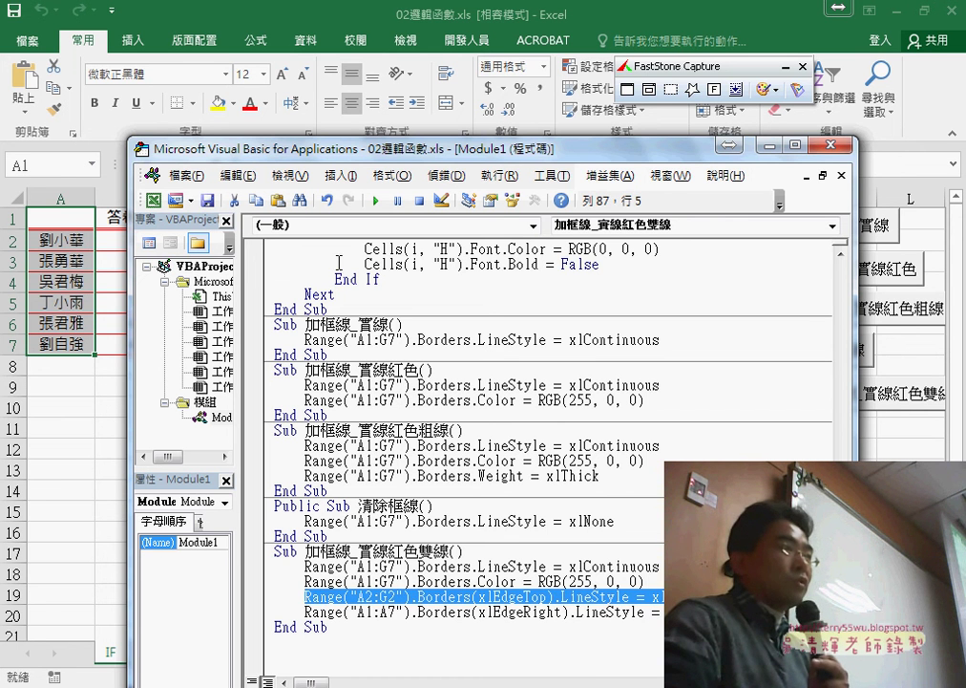
drag(385, 162, 410, 366)
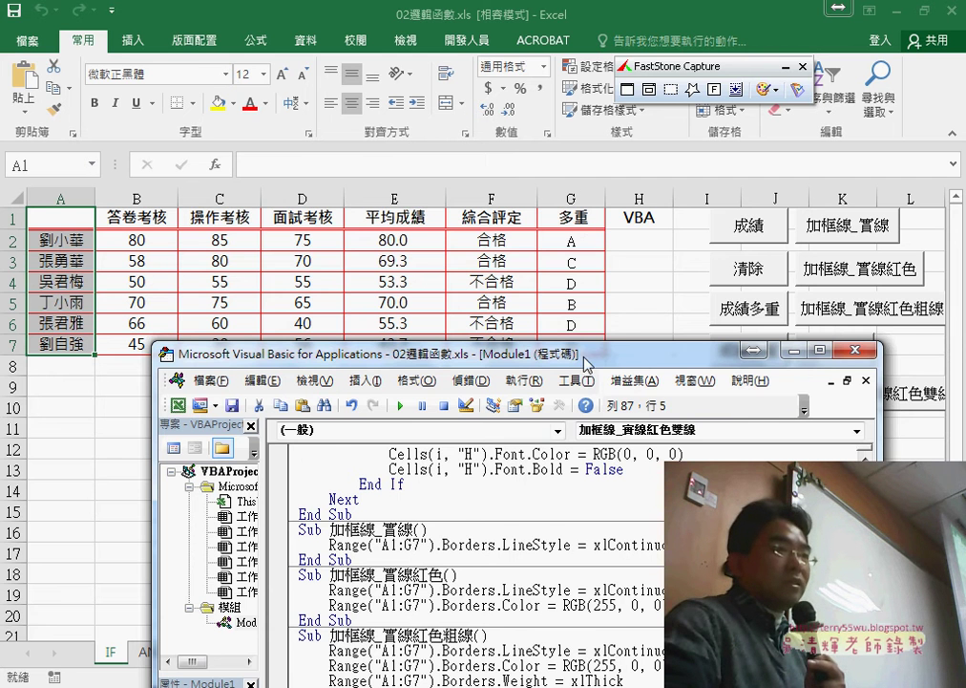
drag(586, 362, 648, 163)
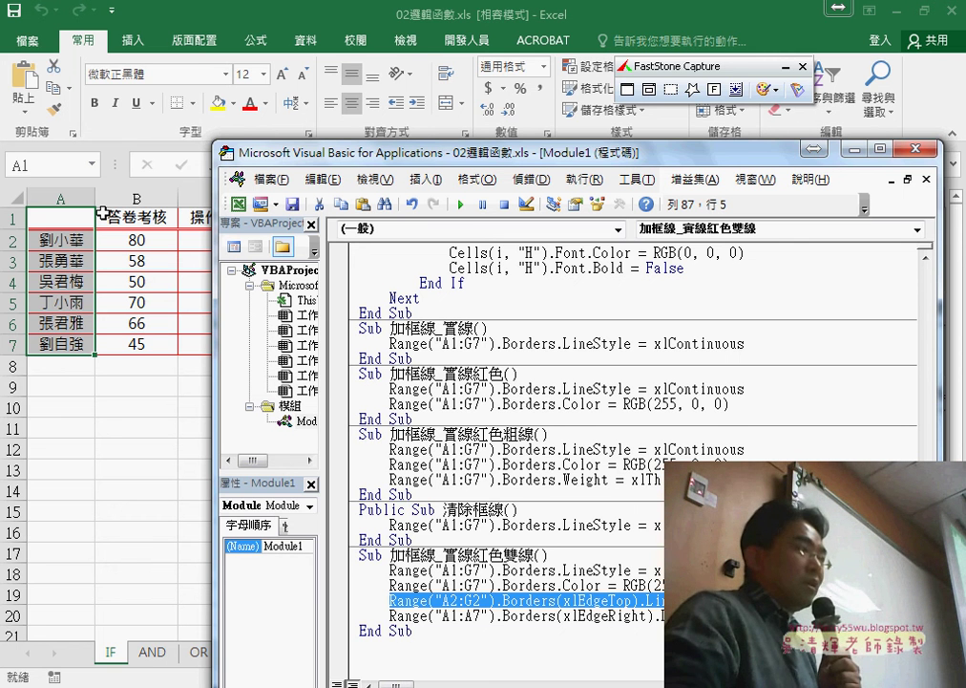
key(alt+Tab)
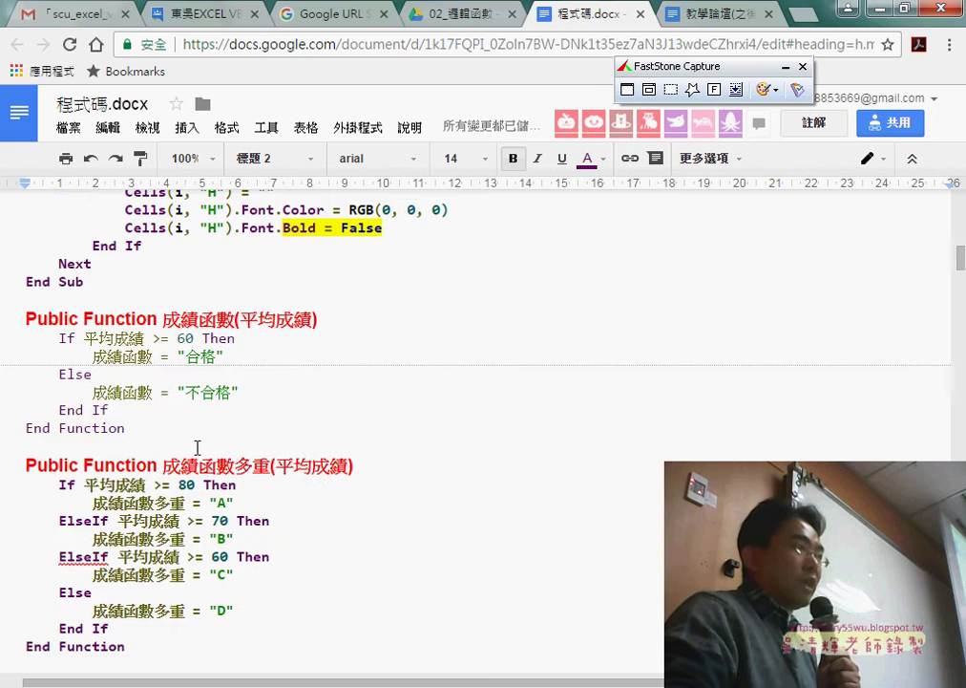
Scroll 程式碼.docx down to Sub 加框線_實線紅色雙線 and select its xlDouble border code lines.
scroll(230, 395, up, 4)
scroll(230, 395, up, 4)
scroll(230, 394, down, 7)
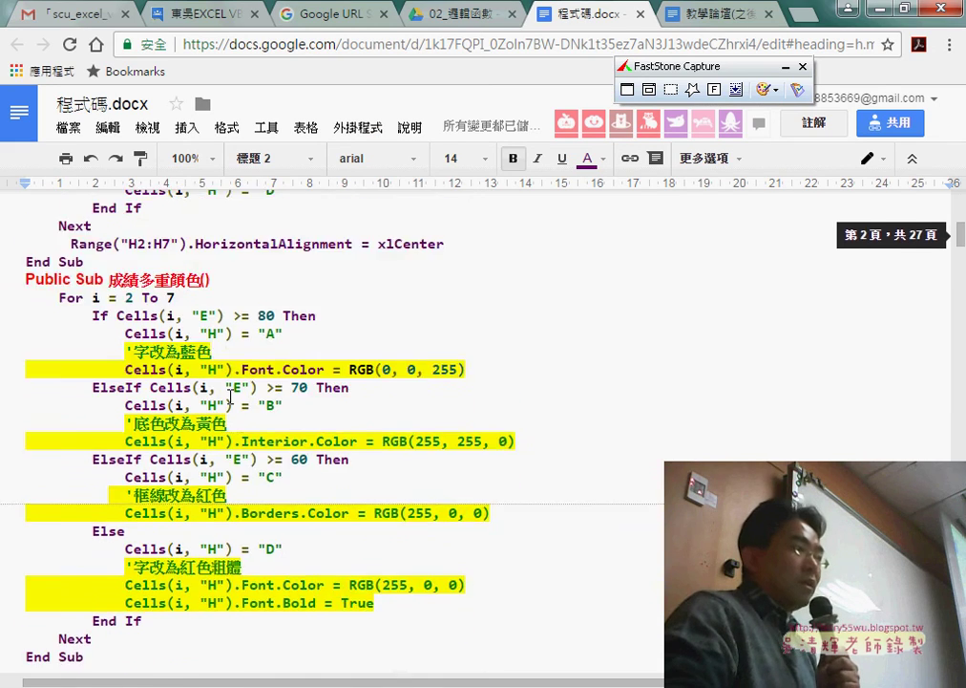
scroll(230, 394, down, 2)
scroll(232, 394, down, 3)
scroll(233, 394, down, 1)
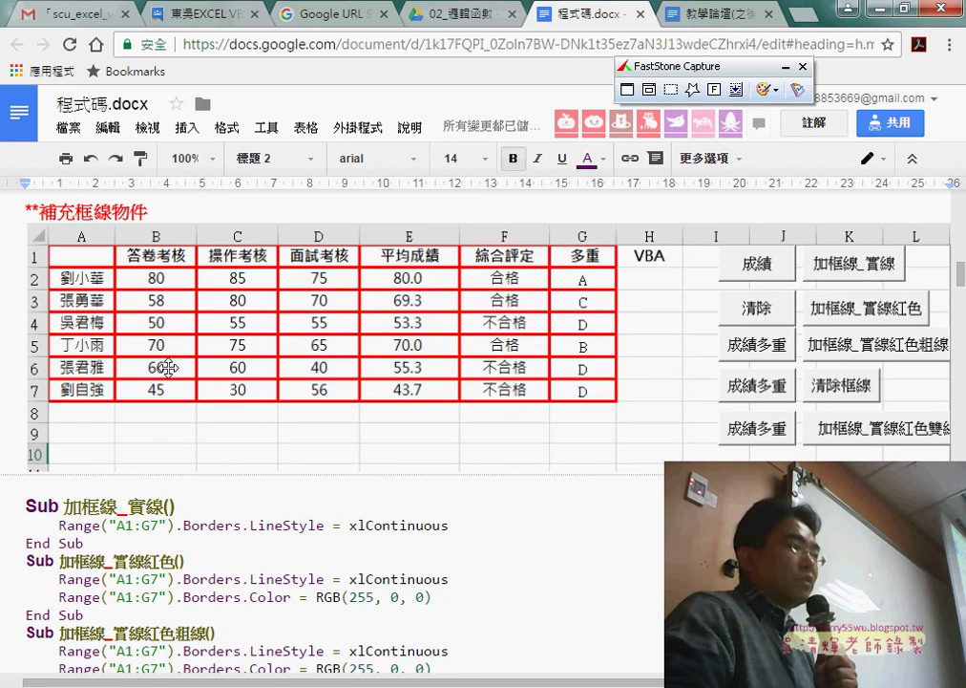
scroll(132, 335, down, 1)
scroll(184, 423, down, 2)
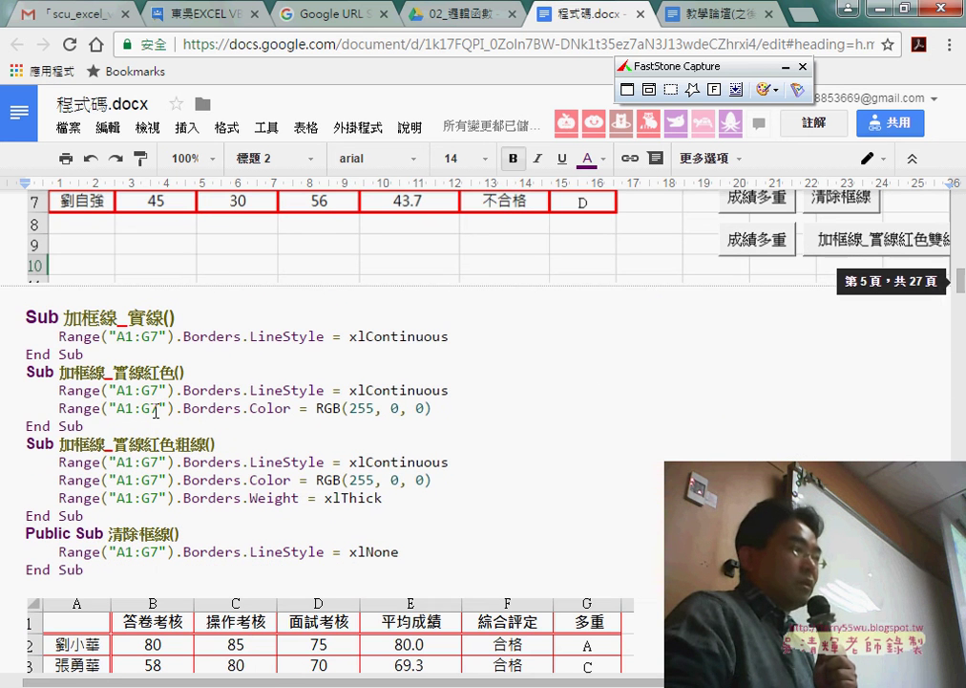
click(108, 336)
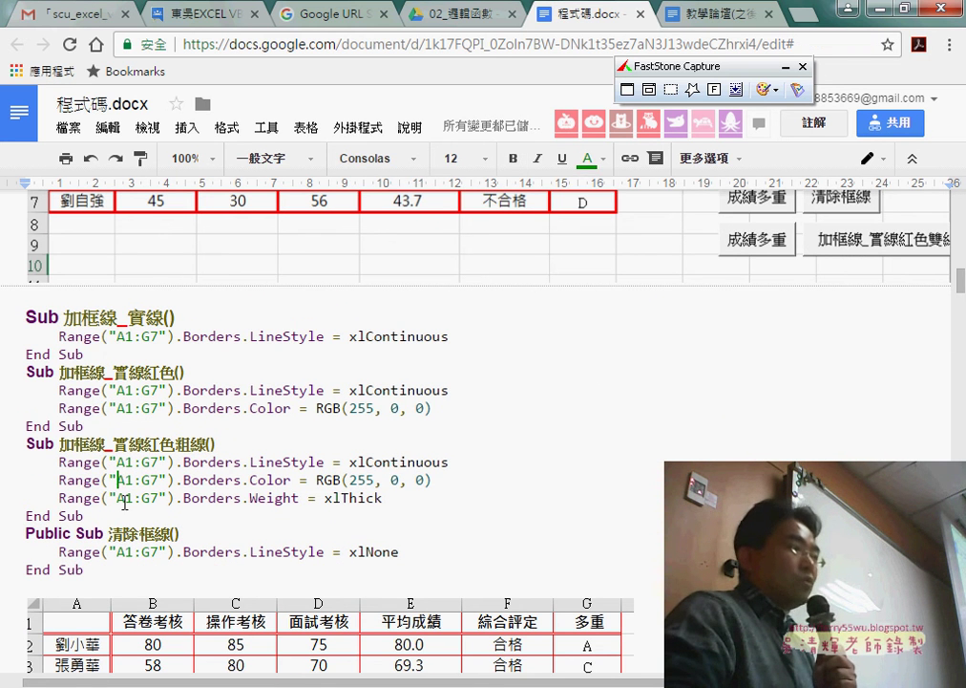
scroll(378, 513, down, 3)
scroll(287, 506, down, 1)
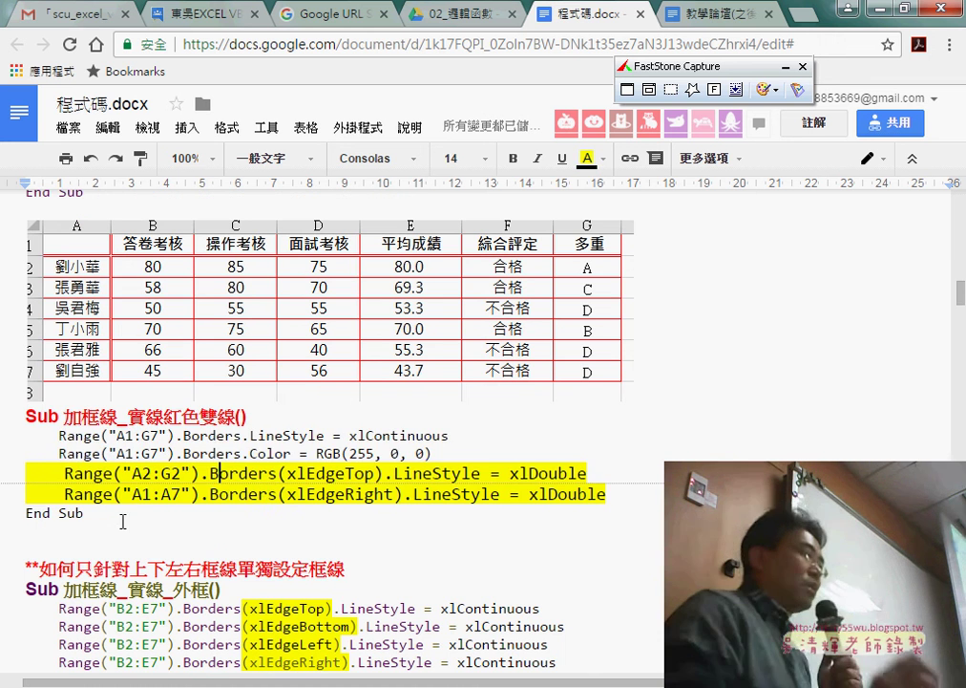
mouse_move(612, 494)
mouse_down()
mouse_move(31, 432)
mouse_move(27, 417)
mouse_up()
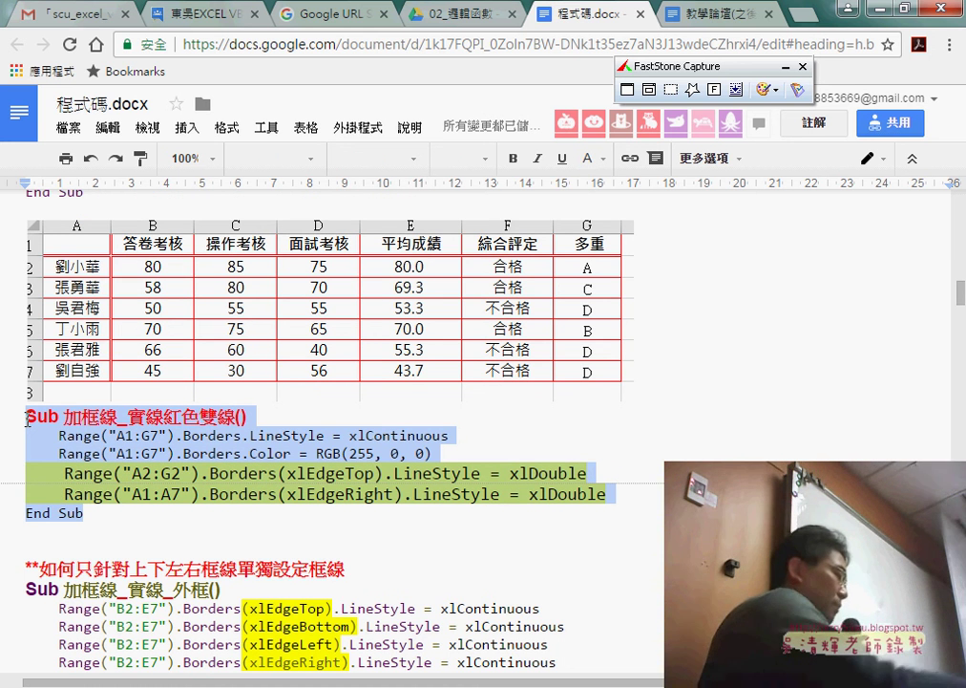